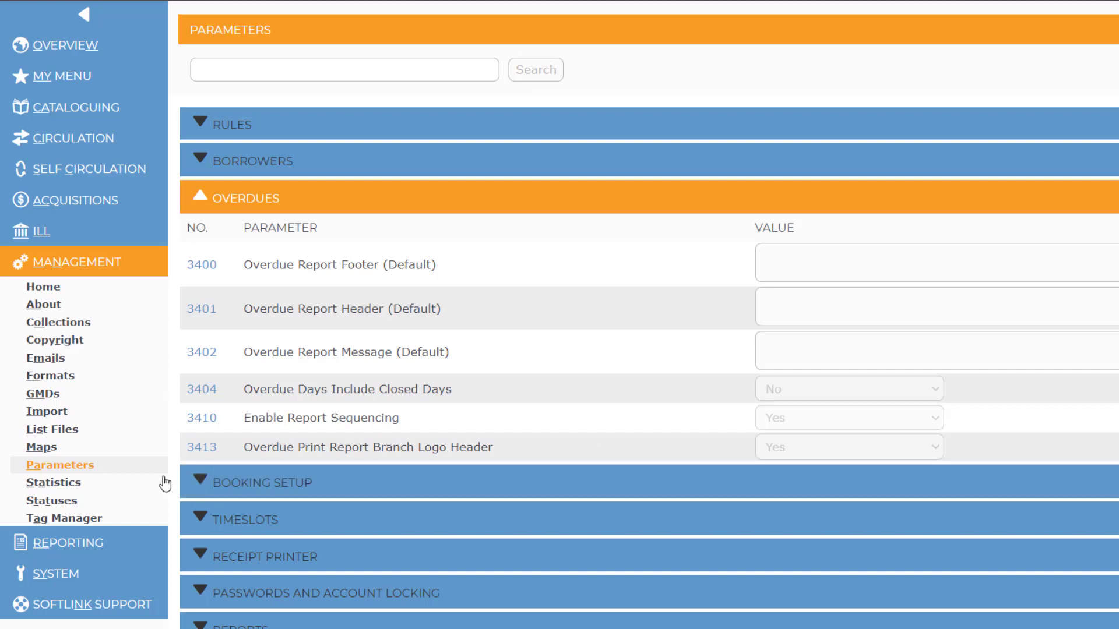
Upload SeniorBranchLogo.png as the logo for the Senior branch in the system branch settings.
left_click(29, 572)
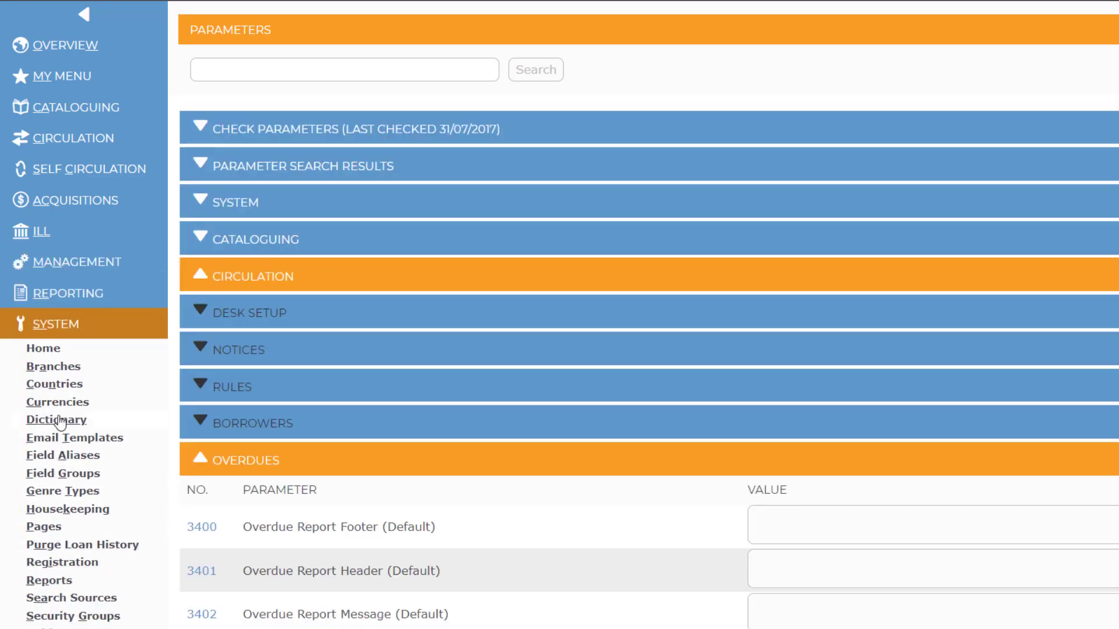
left_click(68, 367)
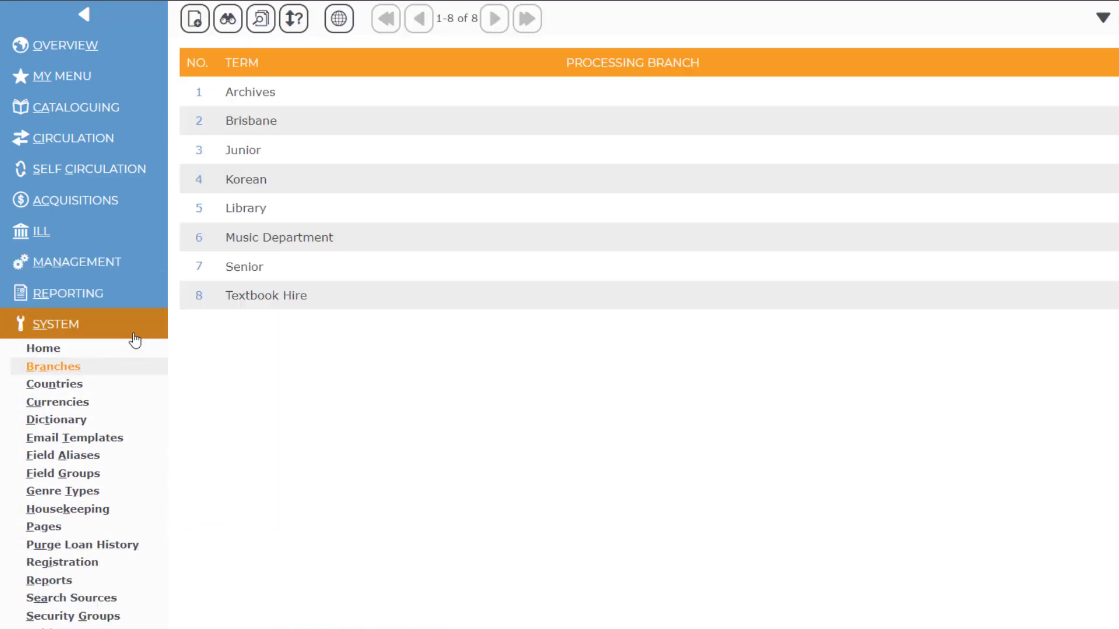
left_click(200, 272)
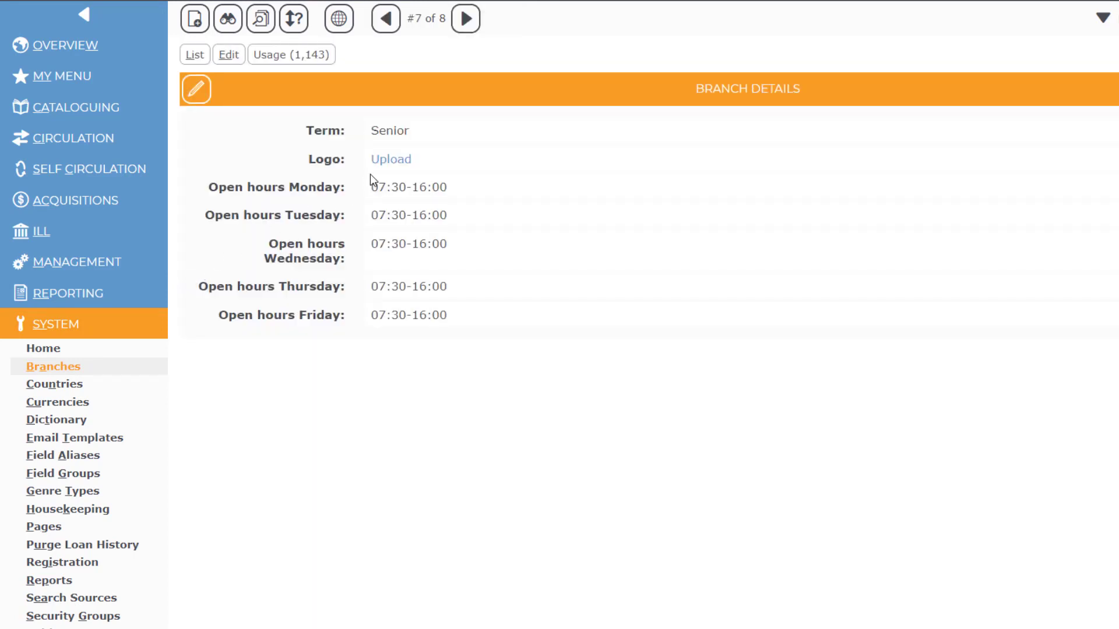
left_click(392, 161)
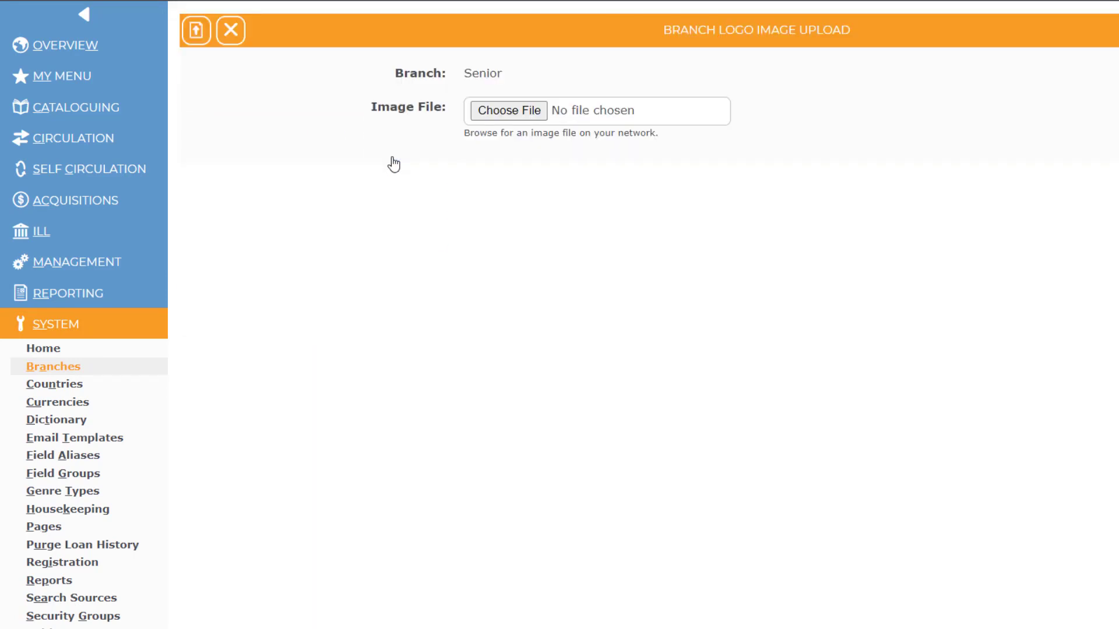
left_click(502, 112)
left_click(244, 170)
left_click(551, 391)
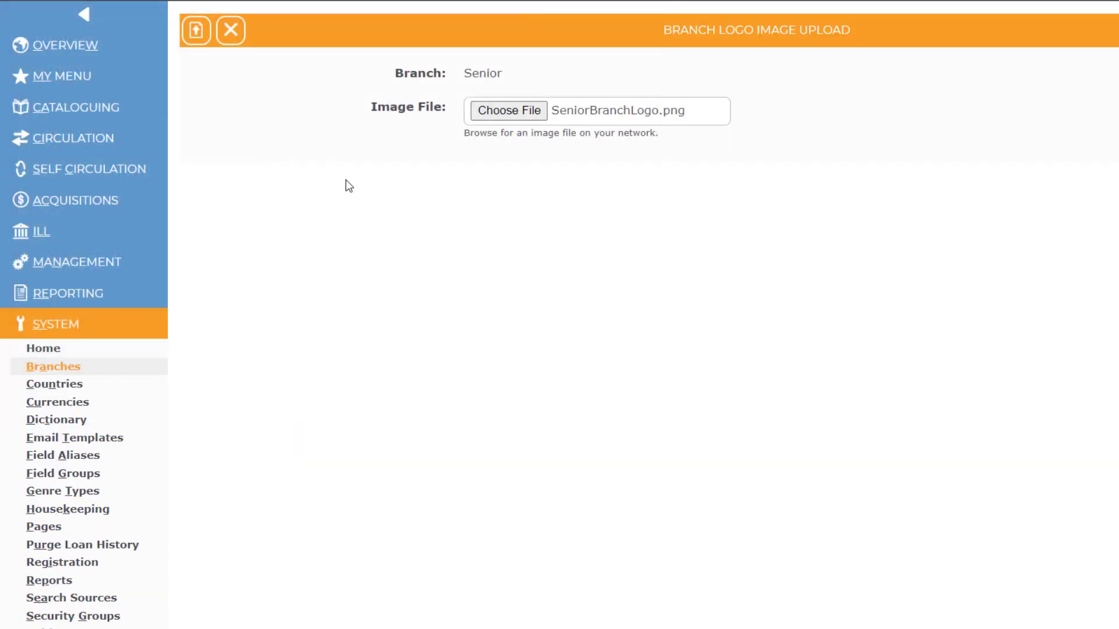
left_click(197, 31)
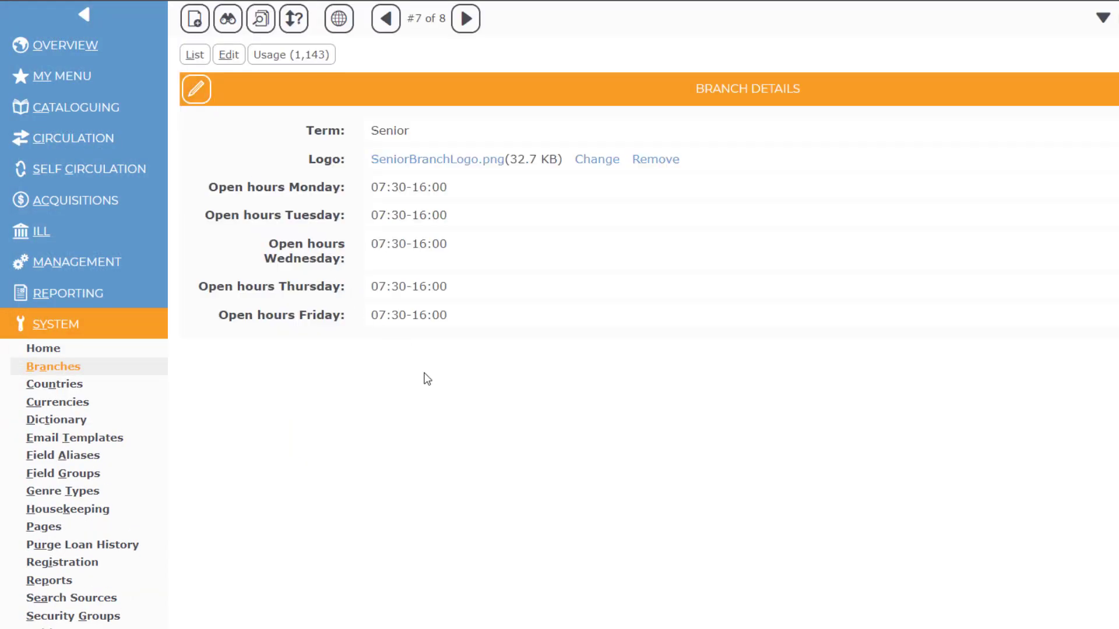
Search the print reports for the types Printed Group Overdue Notice and Printed Individual Overdue Notice.
left_click(40, 300)
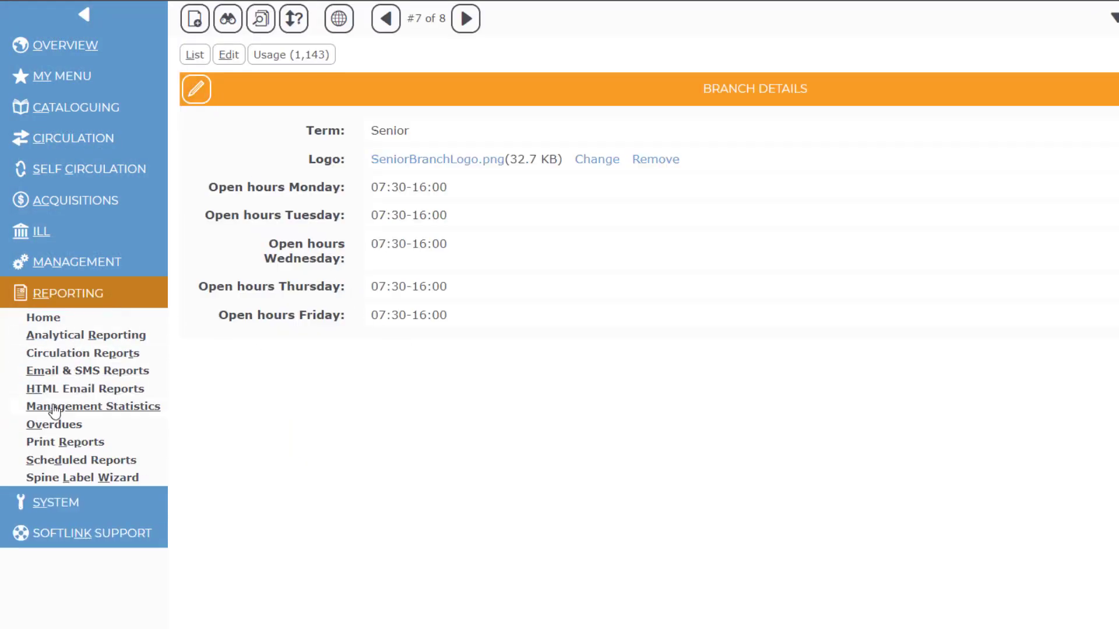
left_click(54, 440)
scroll(856, 245, "down", 2)
left_click_drag(859, 251, 862, 267)
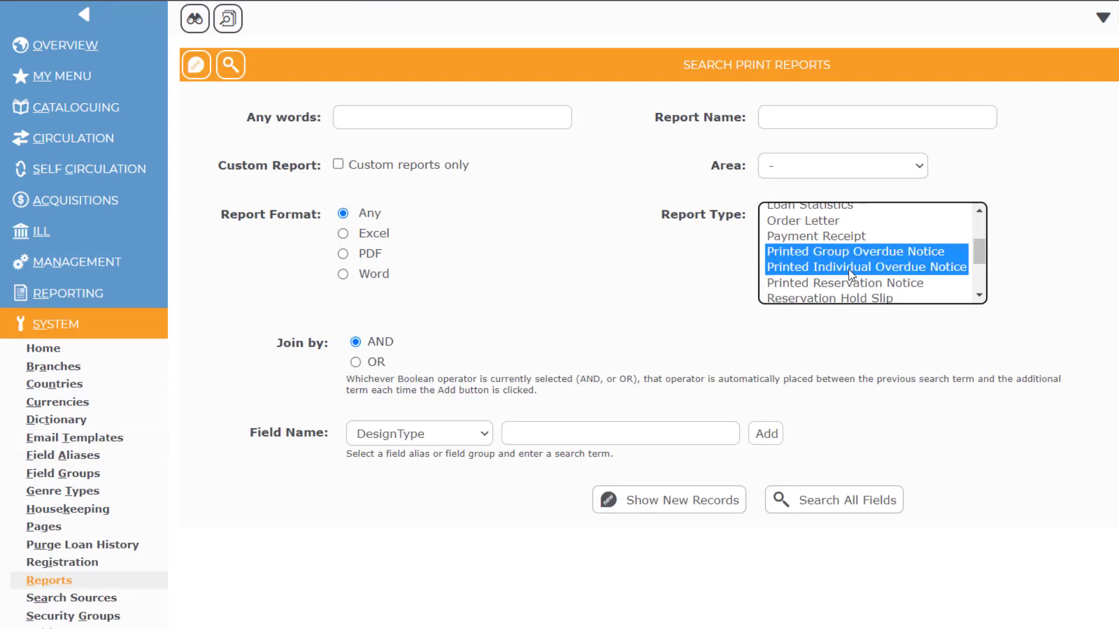
left_click(229, 66)
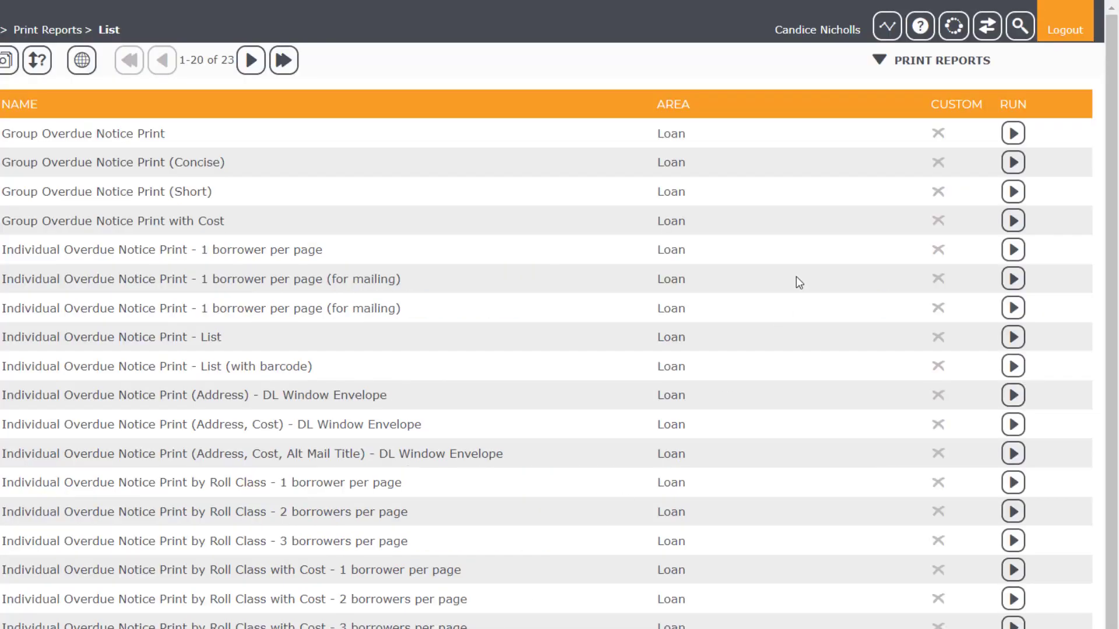
Search all articles in the help for "Overdue Notice".
left_click(917, 28)
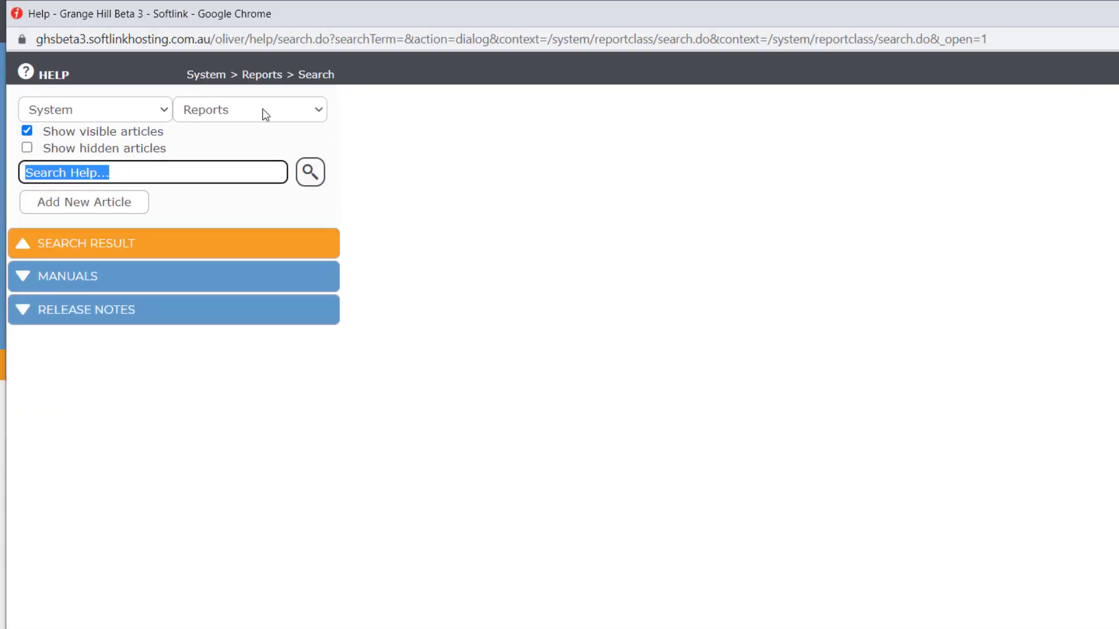
left_click(130, 110)
left_click(104, 129)
left_click(86, 170)
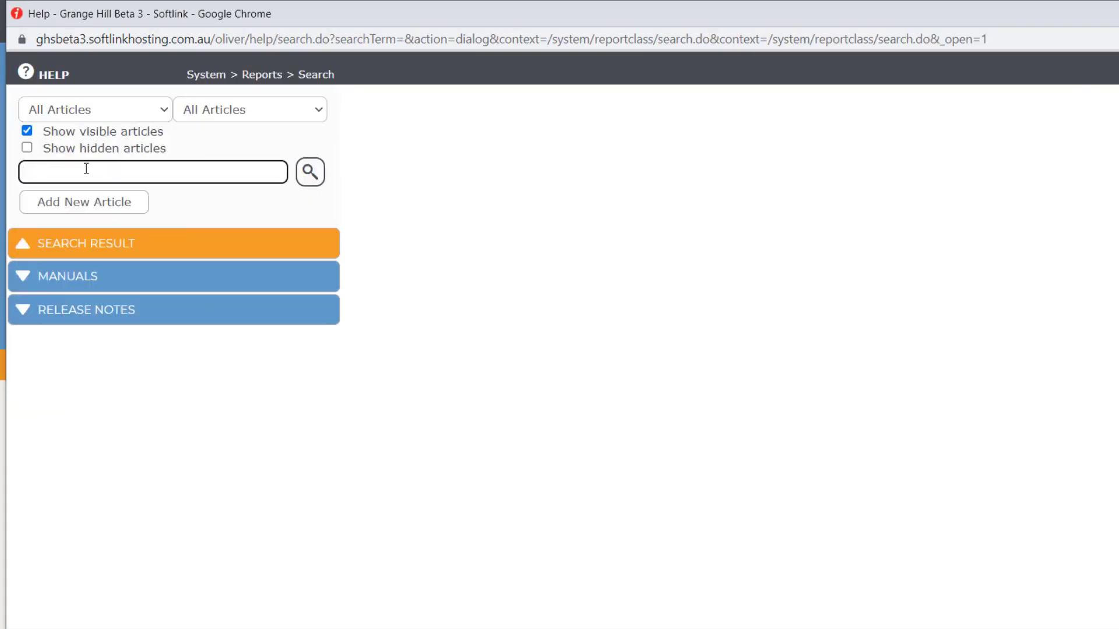
type("Overdue Notice")
key("Return")
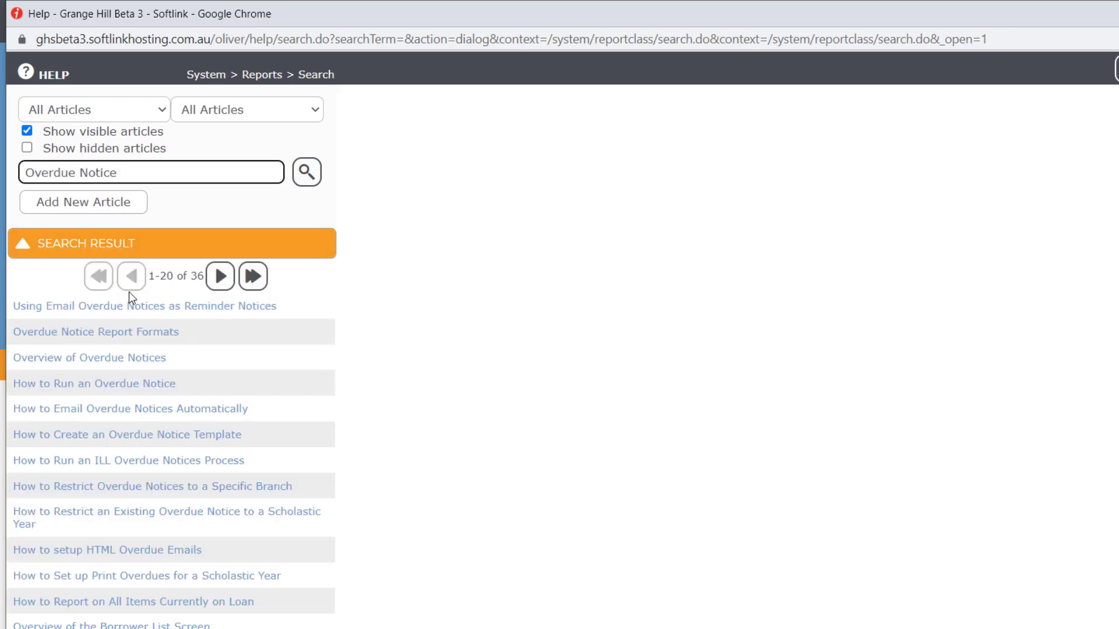
View the Group Overdue Notice Print example in the Overdue Notice Report Formats article and close the help.
left_click(125, 332)
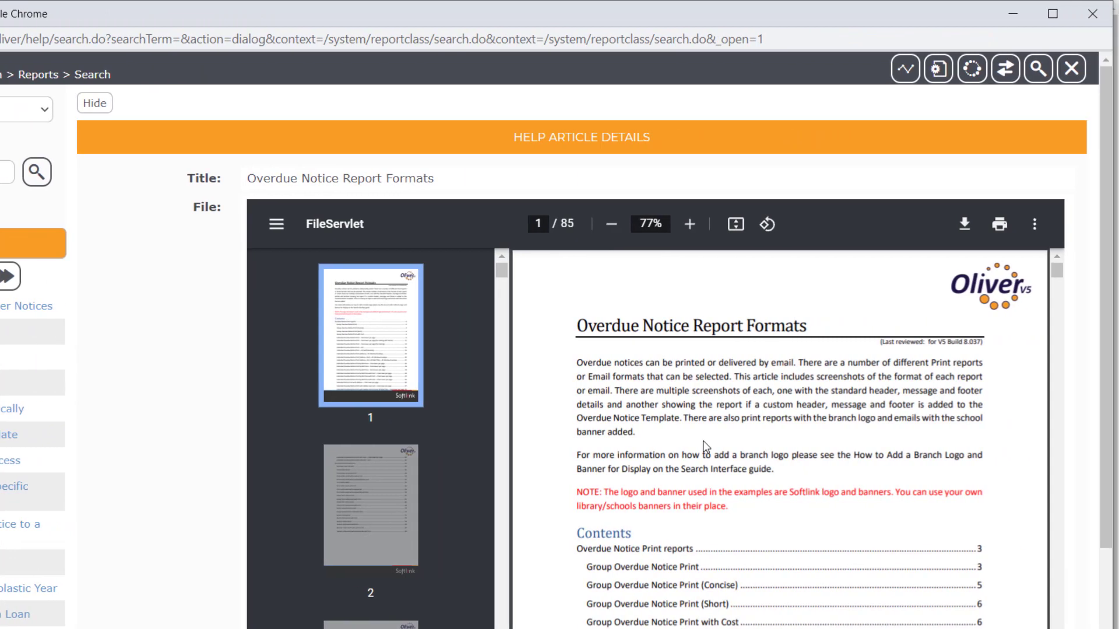
scroll(703, 441, "down", 3)
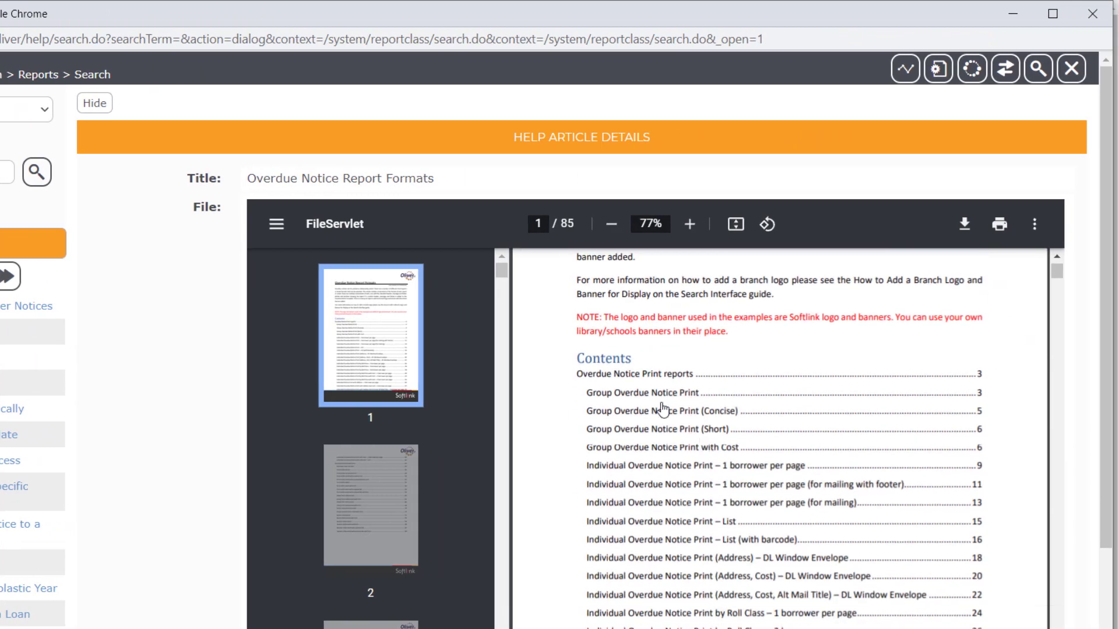
left_click(662, 404)
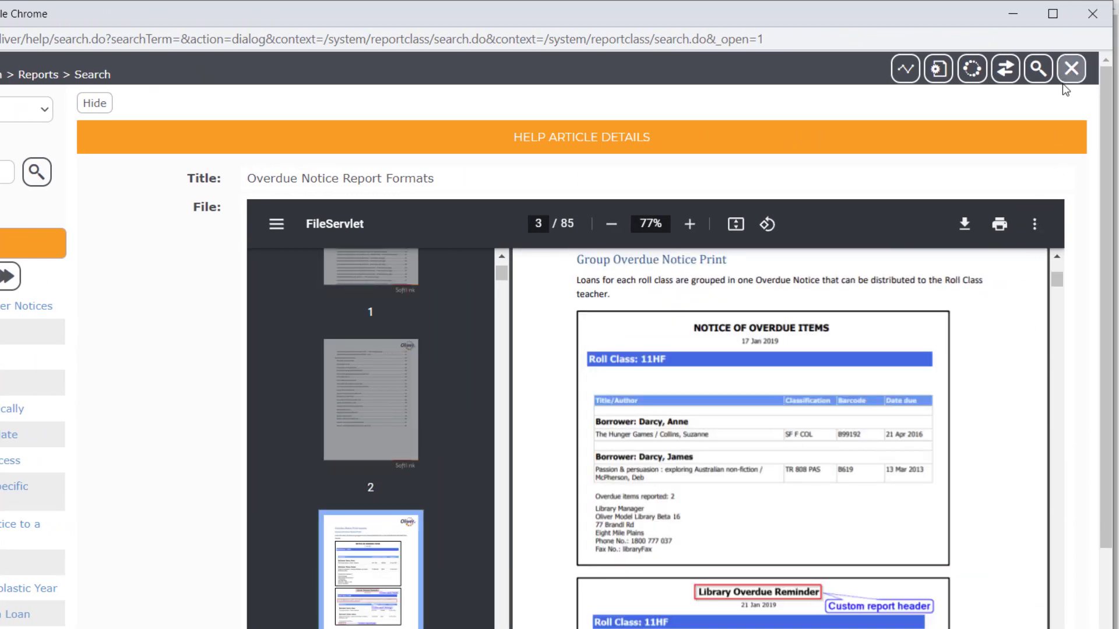
left_click(1070, 69)
left_click(533, 133)
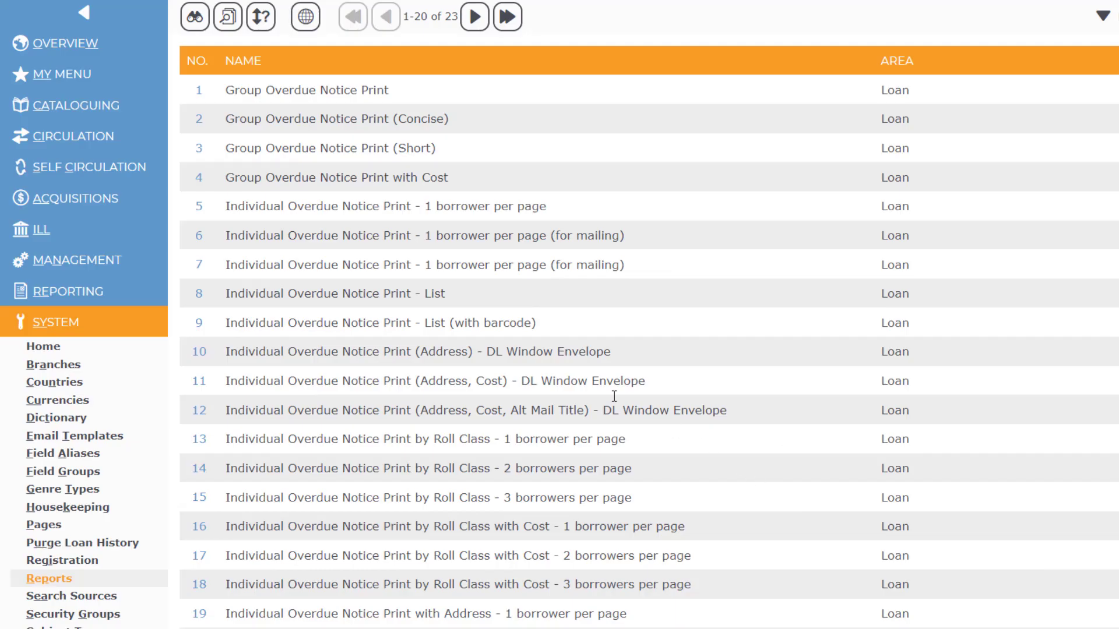
Check the report name and format set for the Senior 1st Notice overdue, leaving its edit form without saving.
left_click(117, 140)
left_click(34, 406)
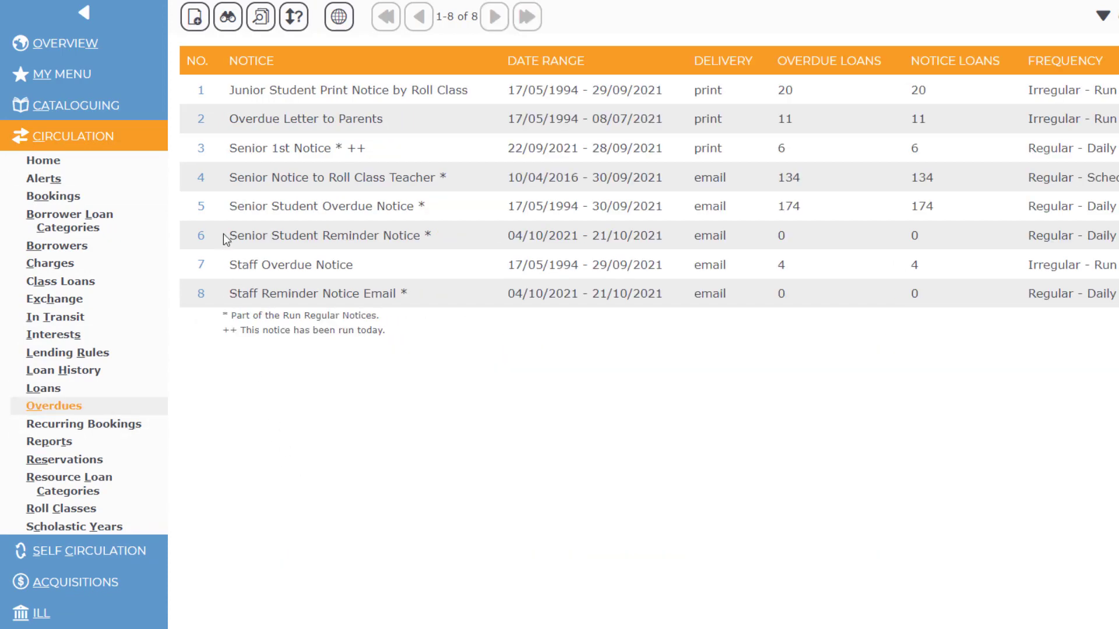
left_click(201, 149)
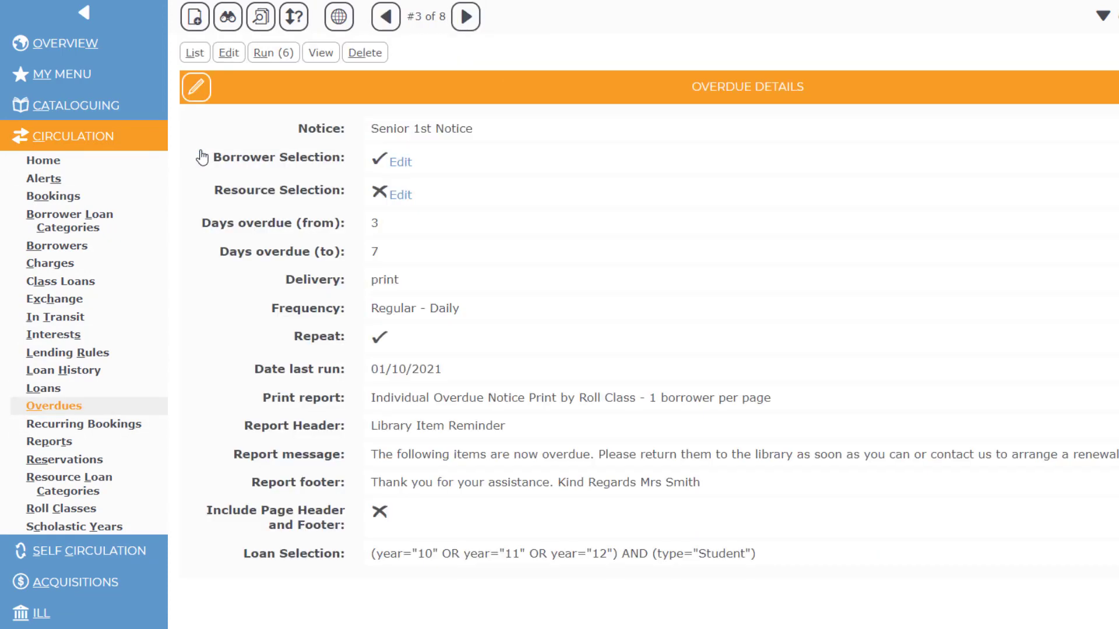
left_click(196, 87)
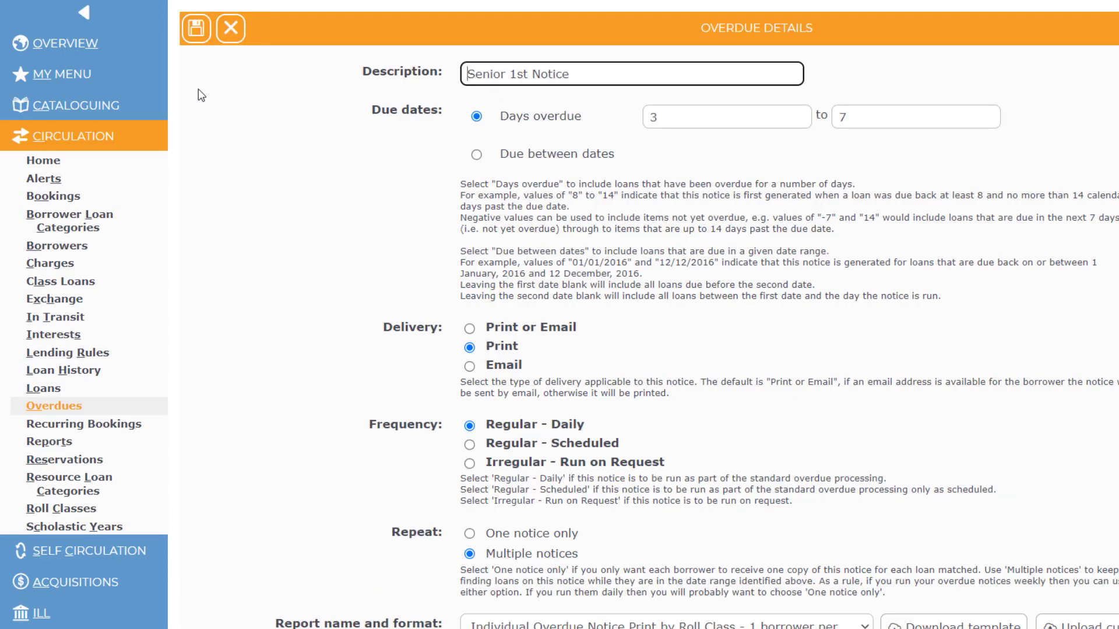
scroll(974, 457, "down", 4)
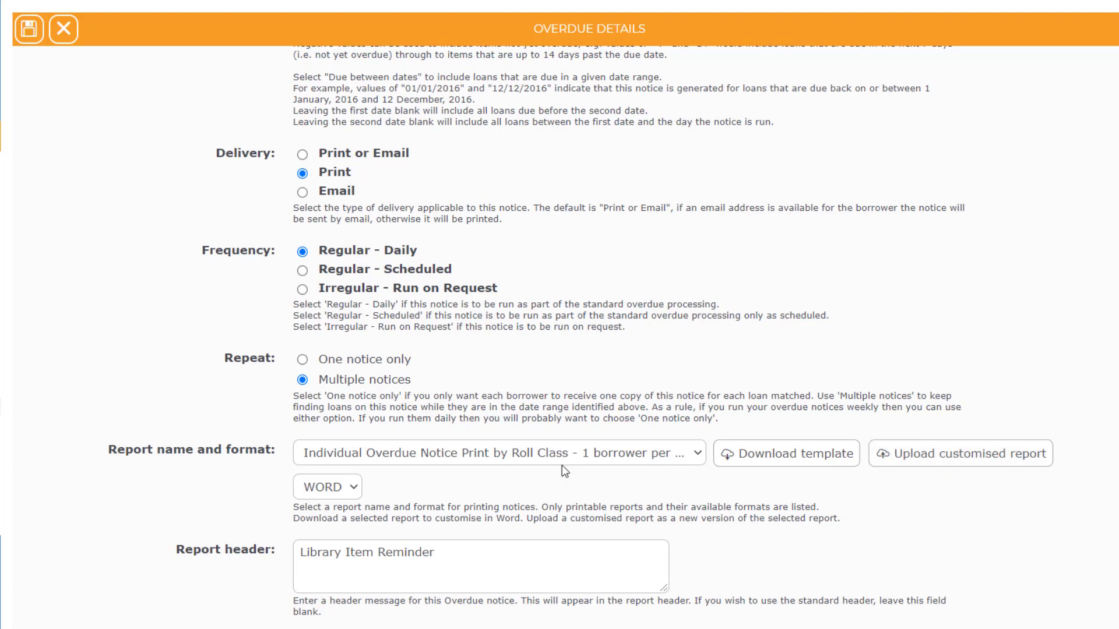
left_click(64, 28)
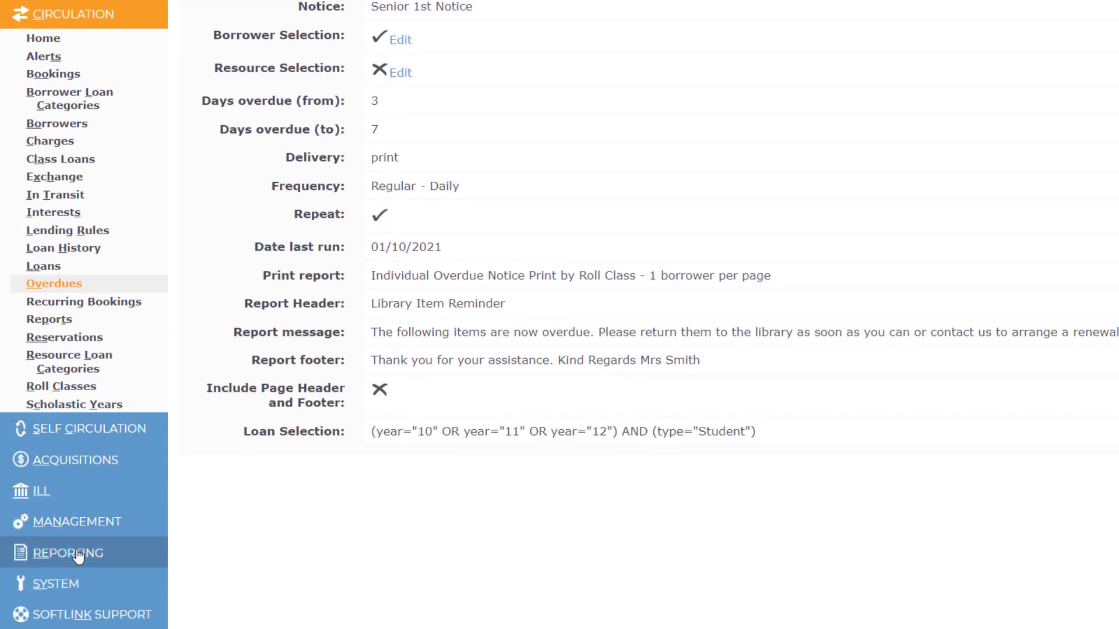
Search the print reports for the report type Printed Individual Overdue Notice.
left_click(79, 557)
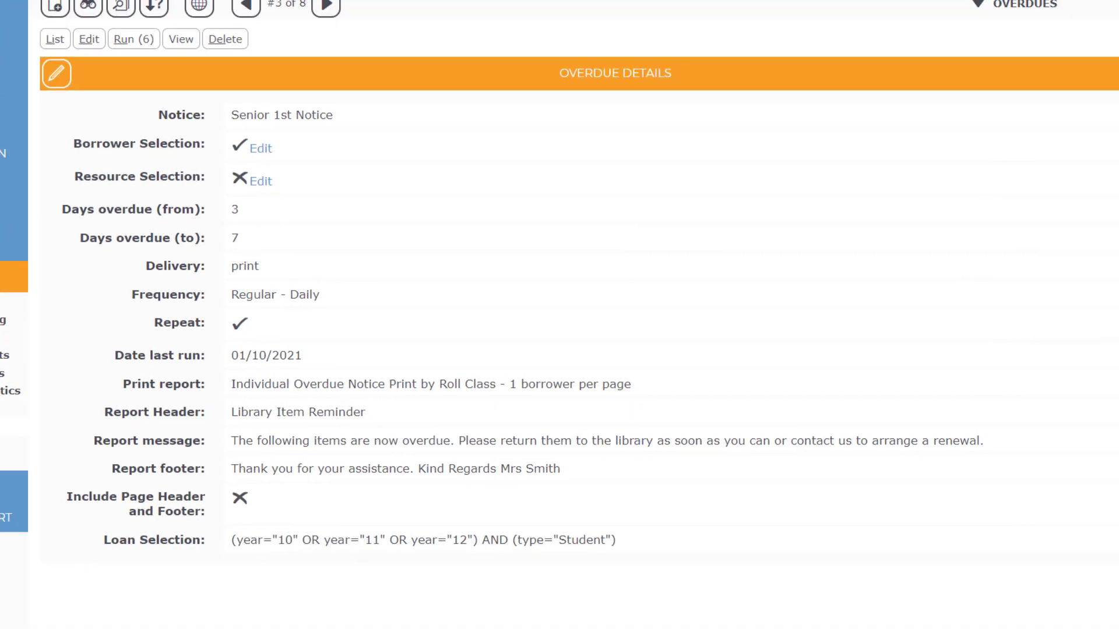
left_click(5, 355)
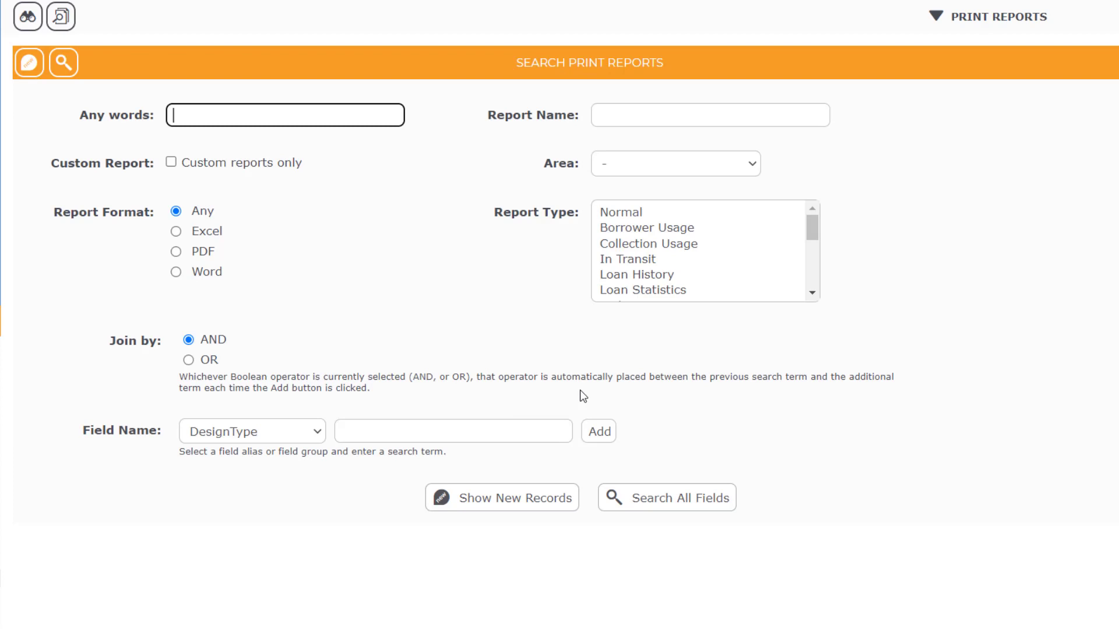
left_click(650, 117)
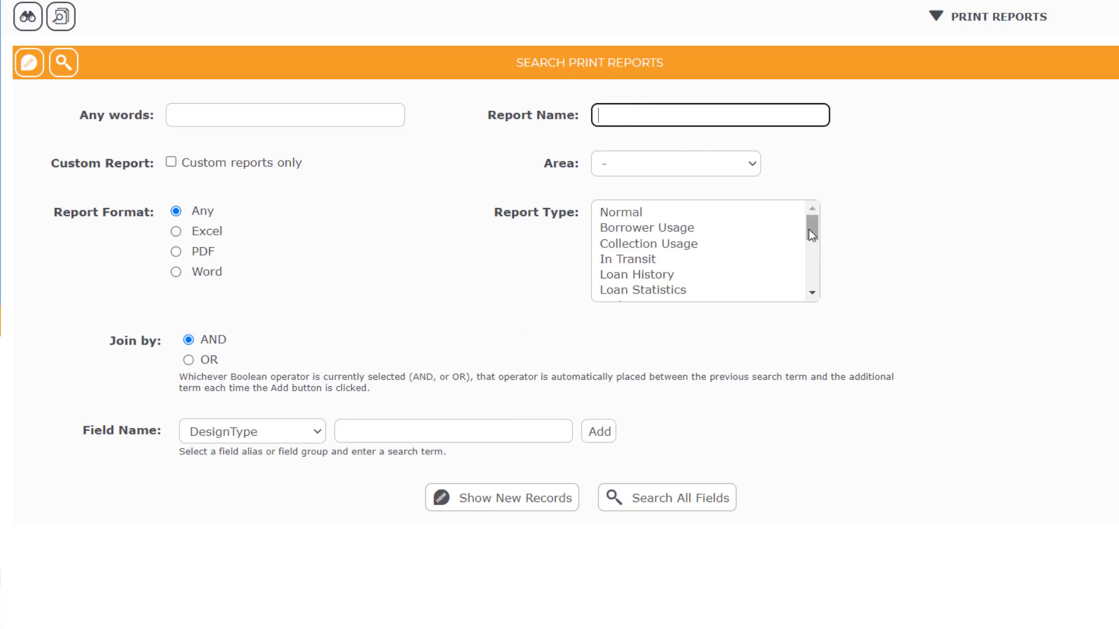
left_click_drag(809, 228, 809, 252)
left_click(767, 250)
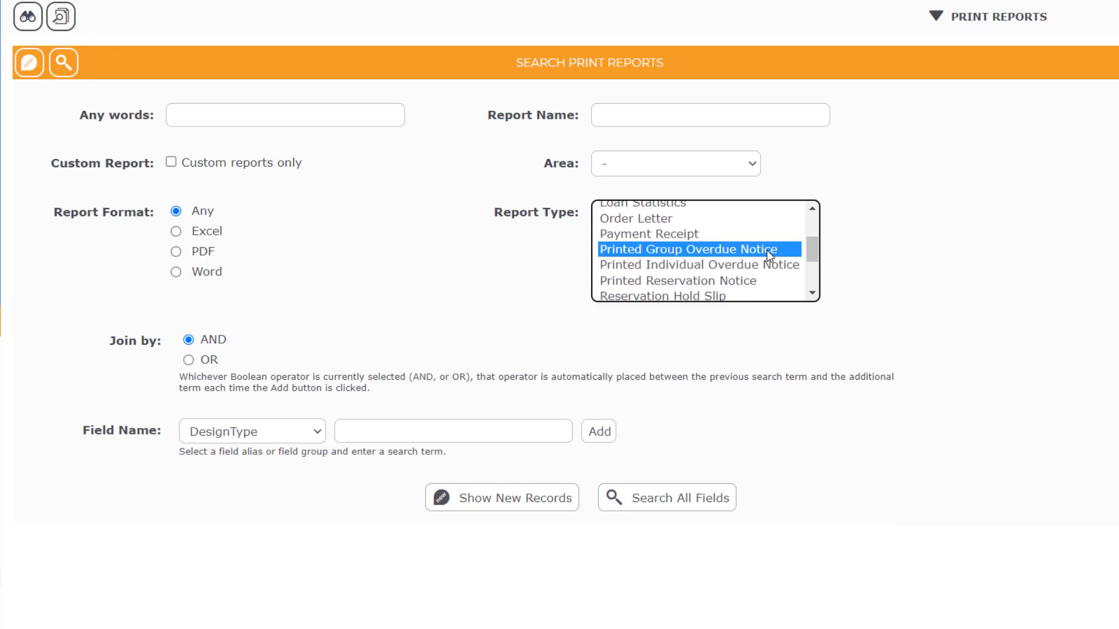
left_click(785, 269)
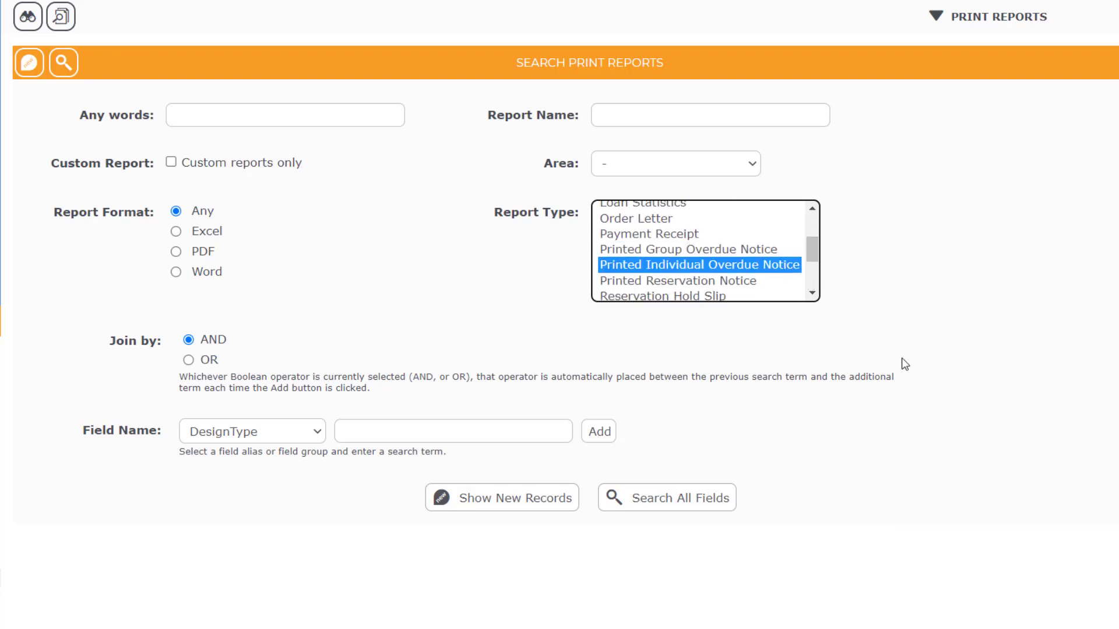
left_click(62, 64)
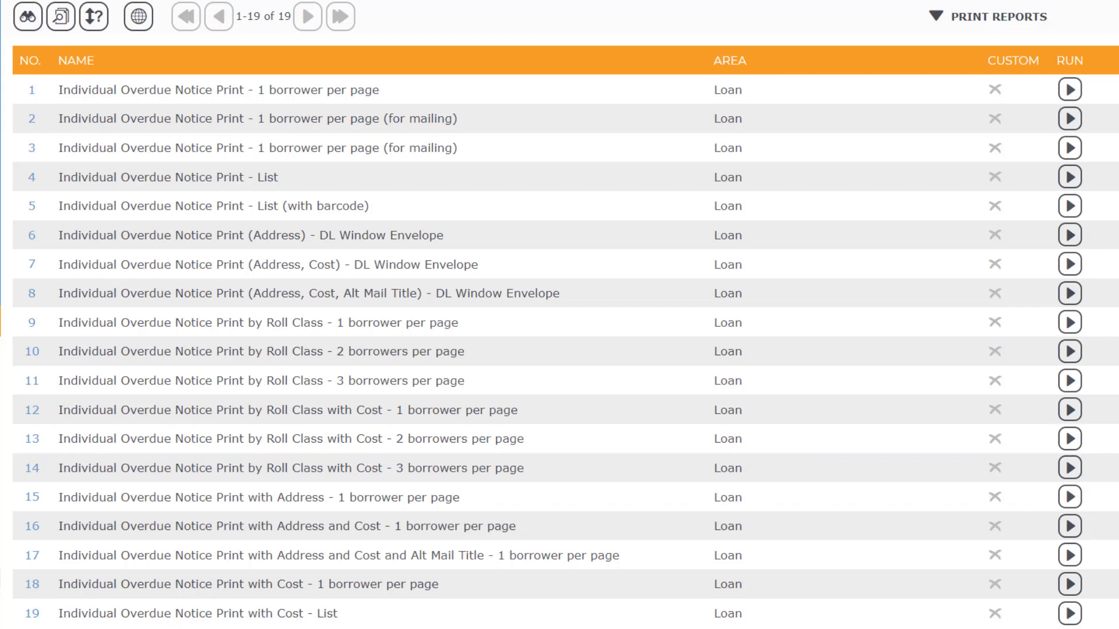
Download the Word template of Individual Overdue Notice Print by Roll Class with Cost - 2 borrowers per page and open it in Word for editing.
left_click(33, 440)
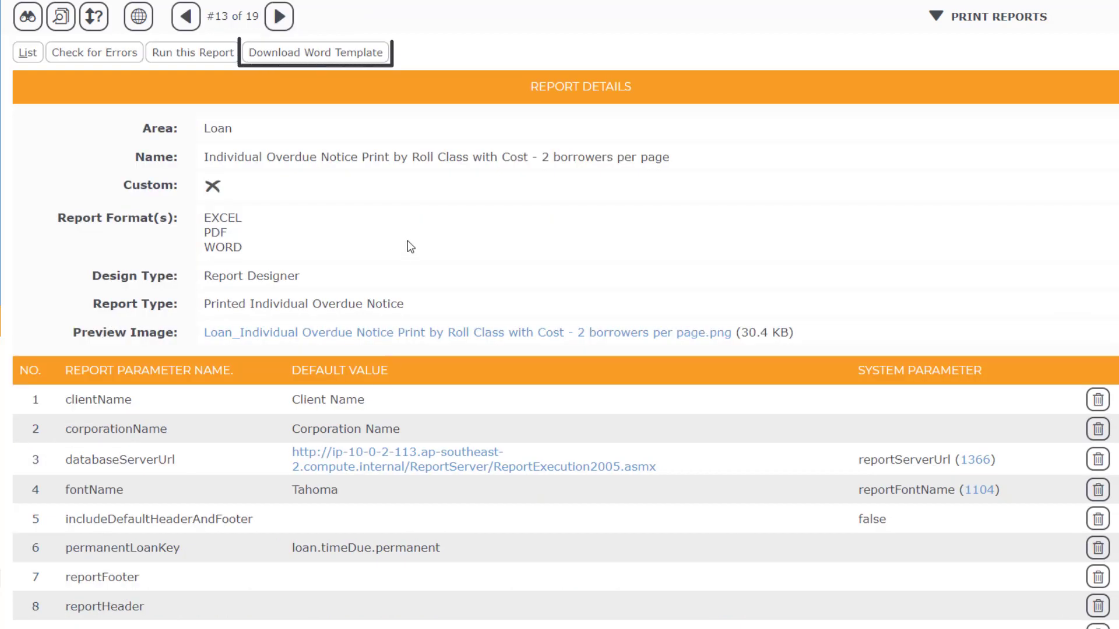
left_click(341, 53)
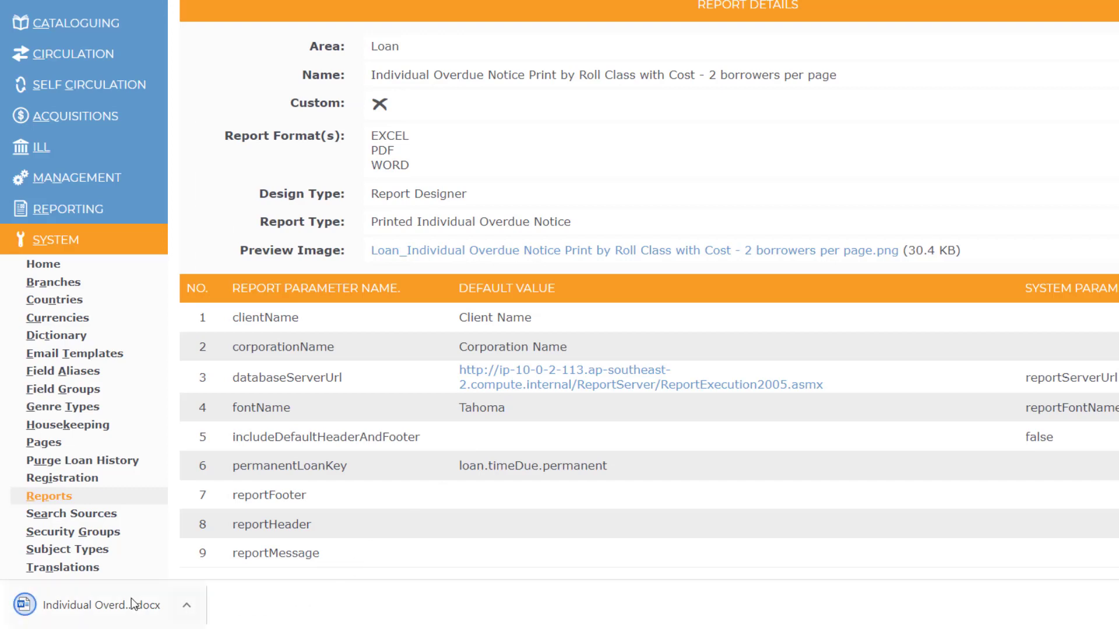
left_click(134, 604)
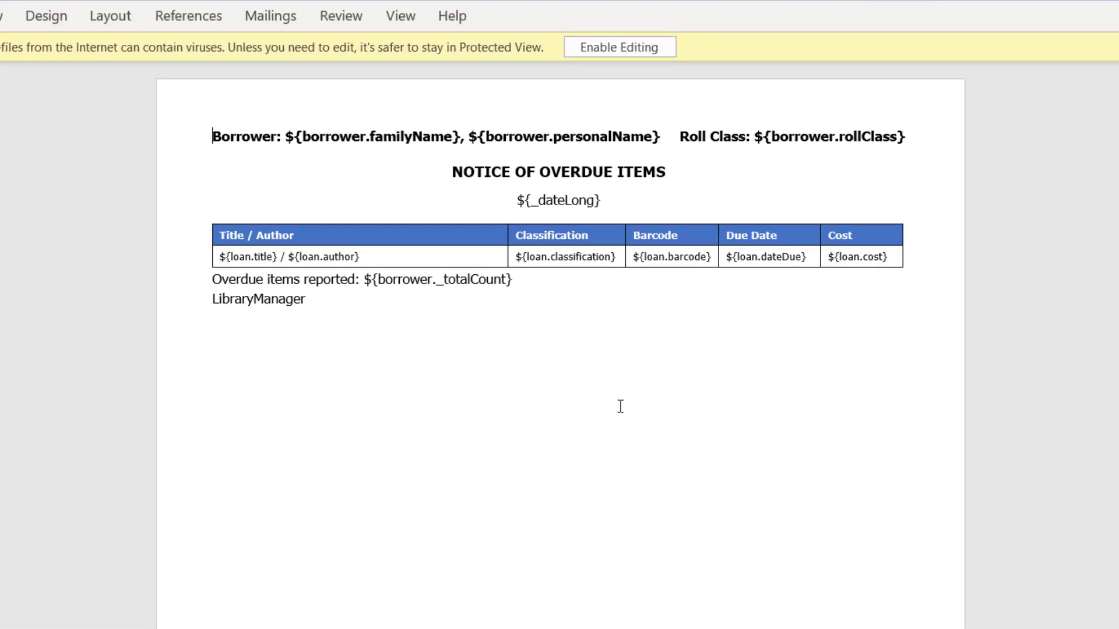
left_click(609, 48)
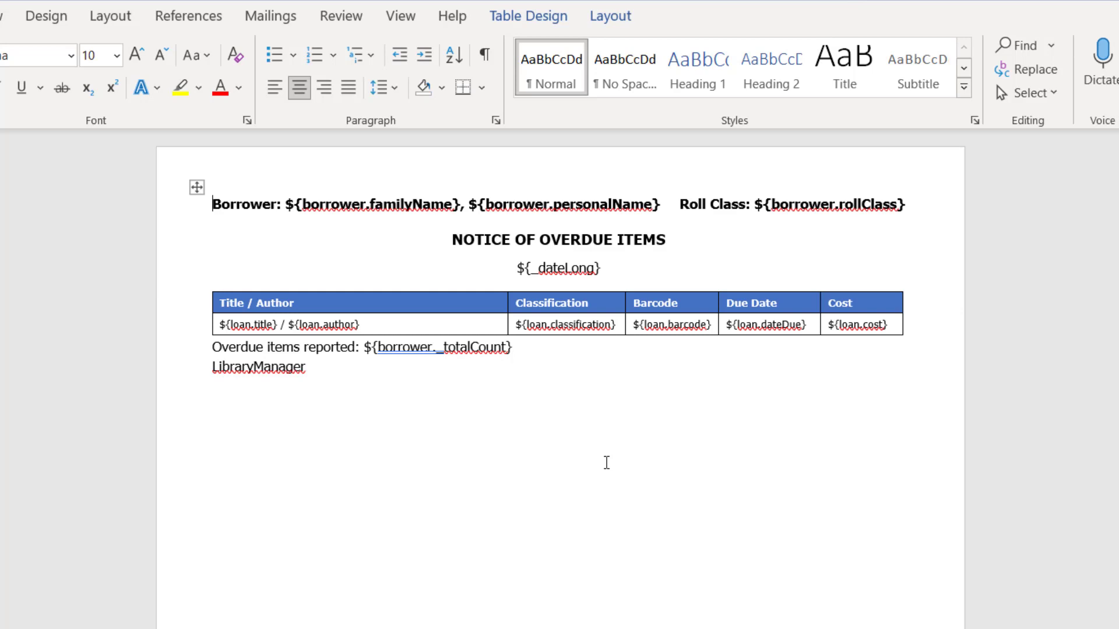
Change the table's Cost column heading to Price and select the word cost in the placeholder below it.
double_click(850, 301)
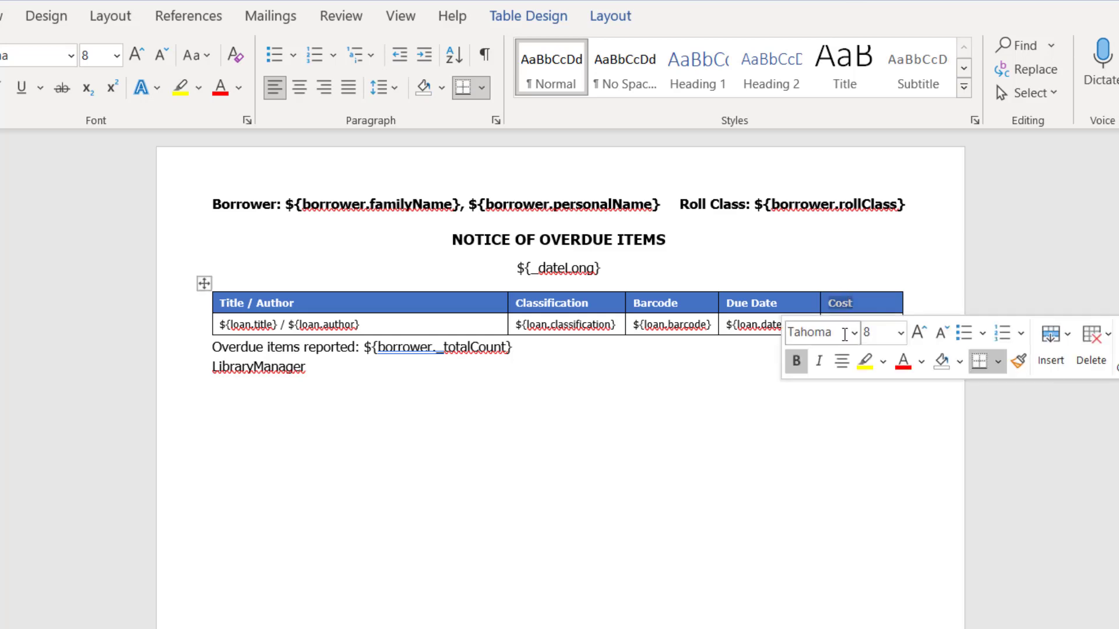
type("Price")
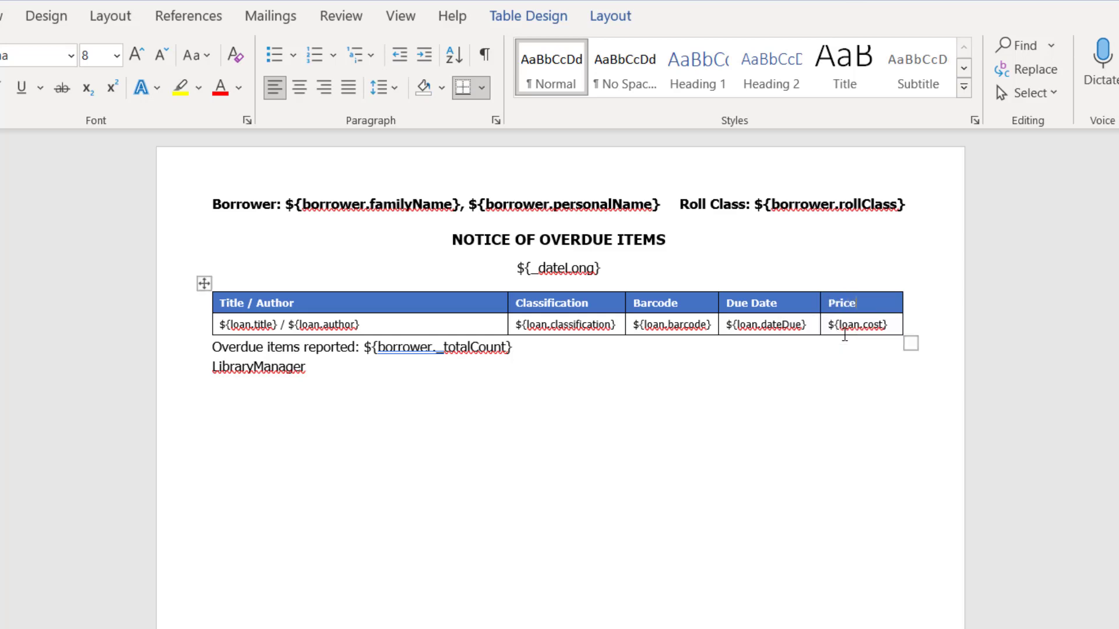
left_click(867, 357)
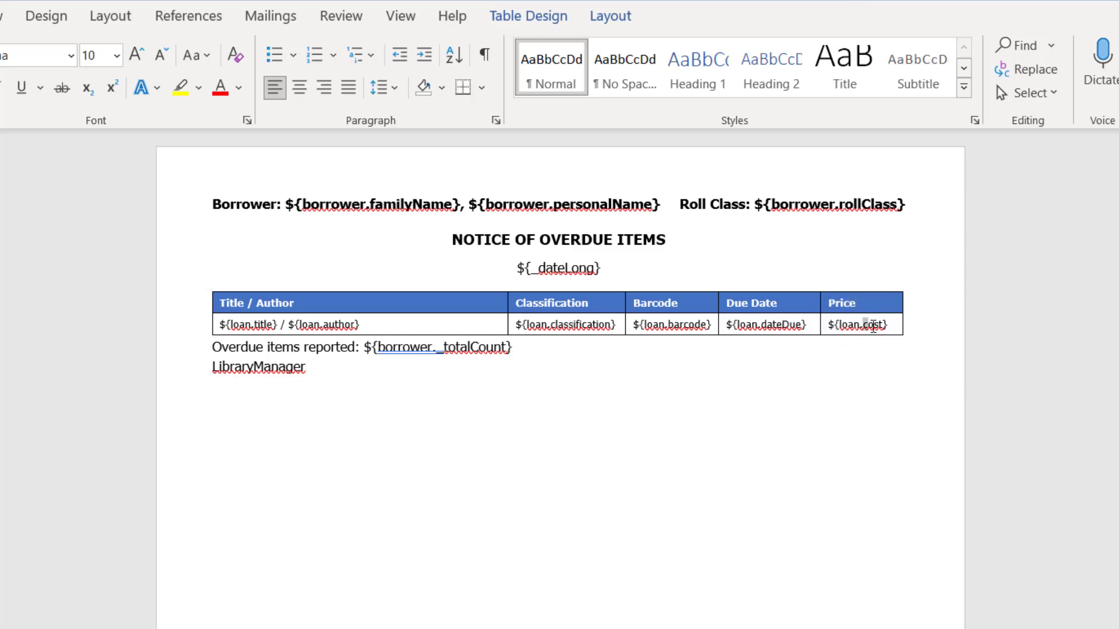
left_click_drag(872, 325, 884, 325)
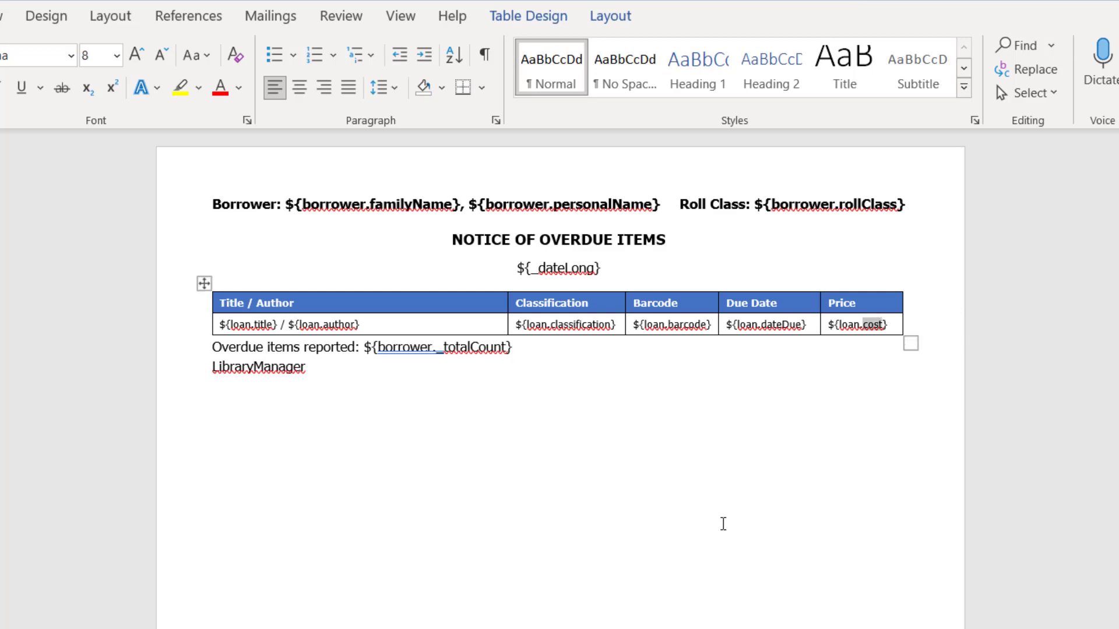
Complete the Price placeholder as ${loan.price}, and replace the Barcode column with the heading Date Lent and placeholder ${loan.dateLent}.
type("price")
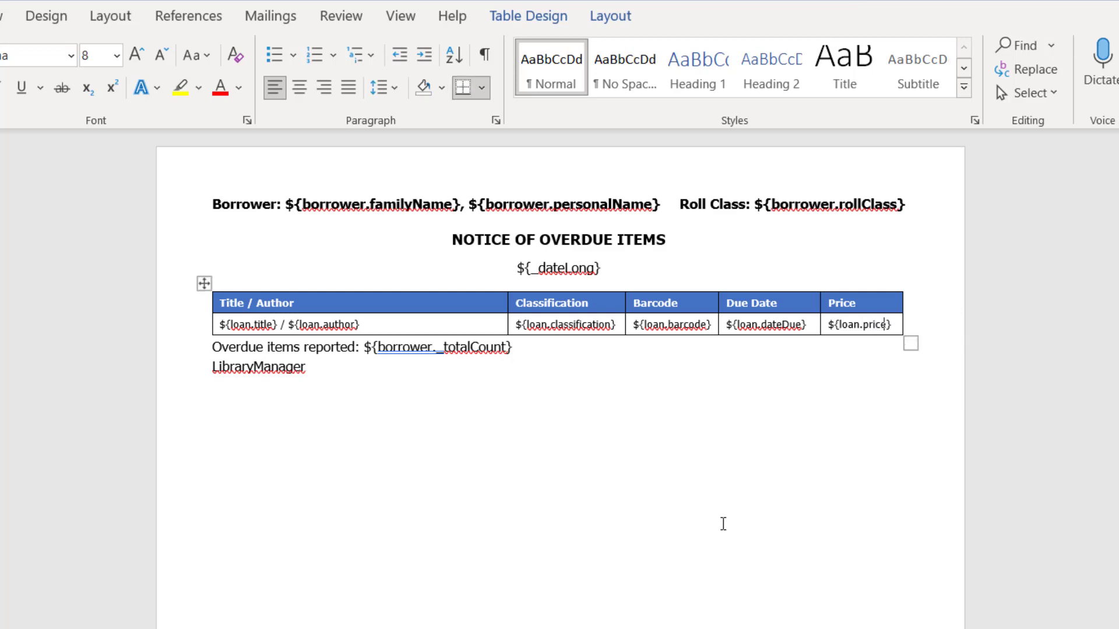
left_click(639, 524)
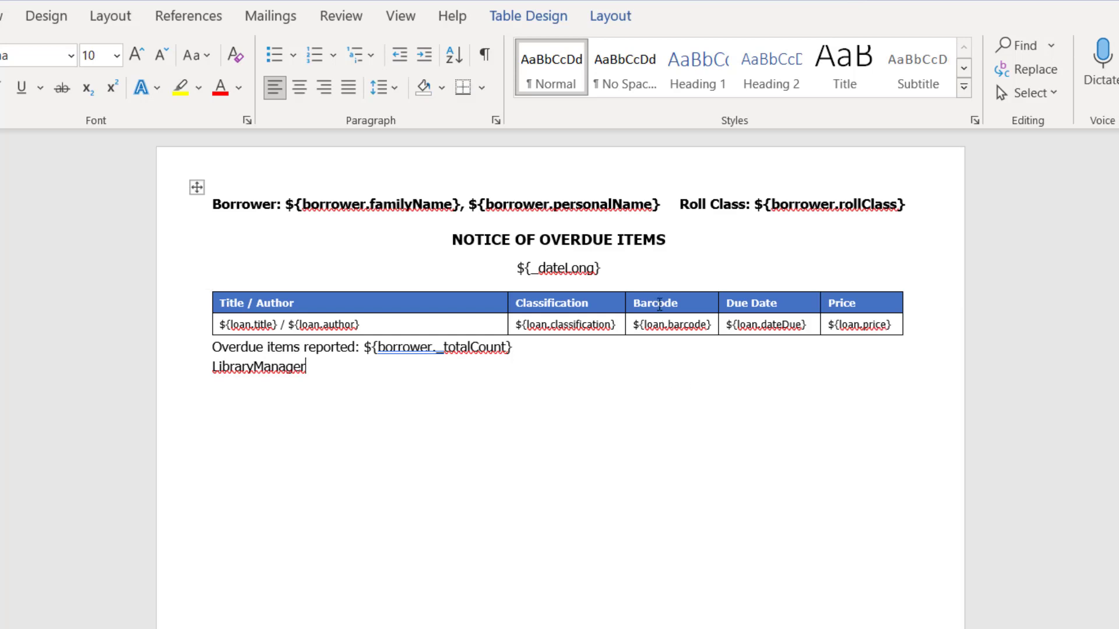
double_click(653, 303)
type("Date Lent")
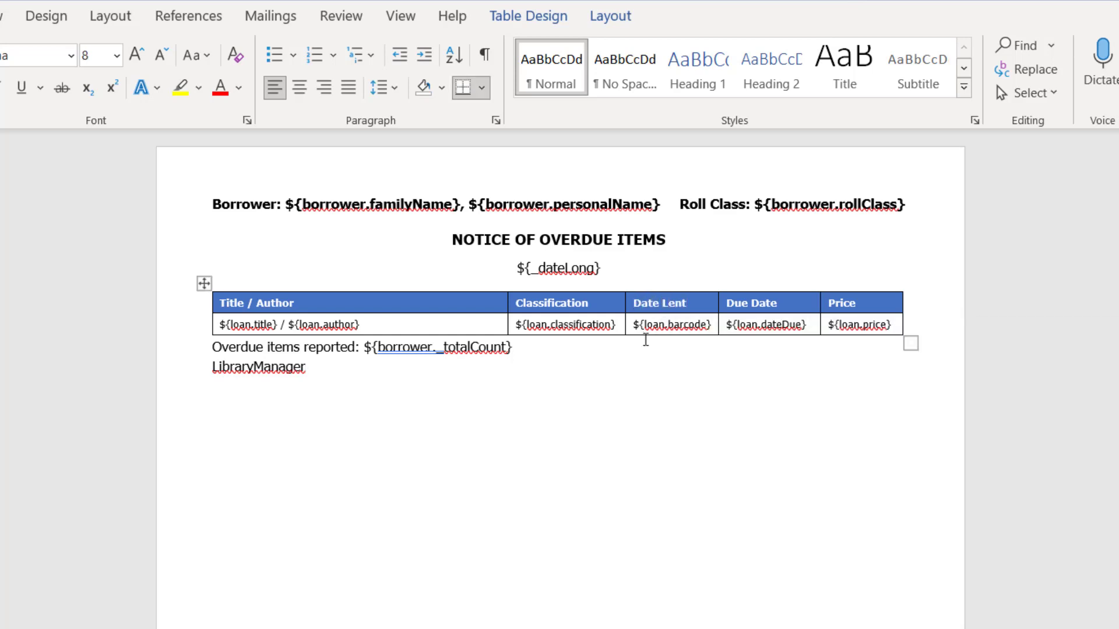
double_click(687, 324)
type("dateLent")
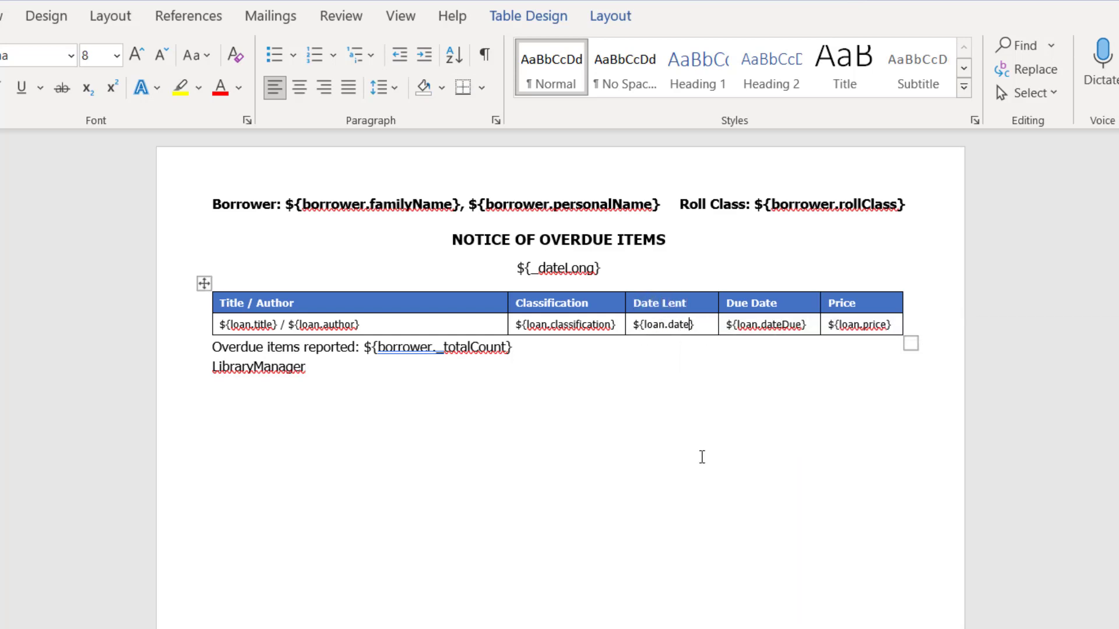
left_click(664, 458)
Change the Classification column's heading to Barcode and its placeholder to ${loan.barcode}.
double_click(536, 303)
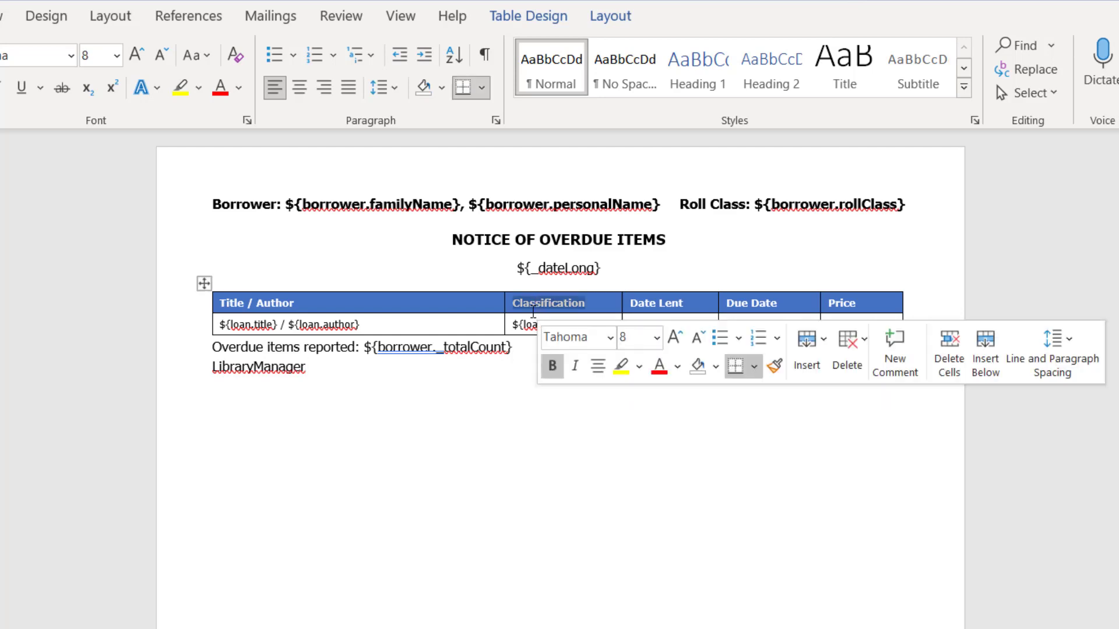
type("Barcode")
double_click(567, 326)
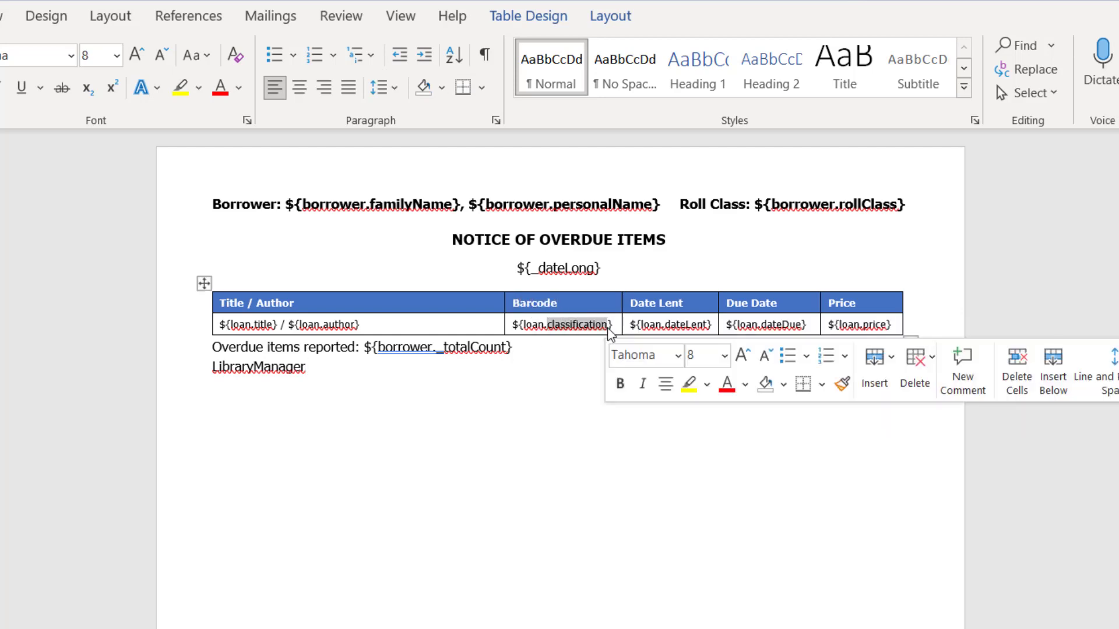
type("barcode")
left_click(612, 400)
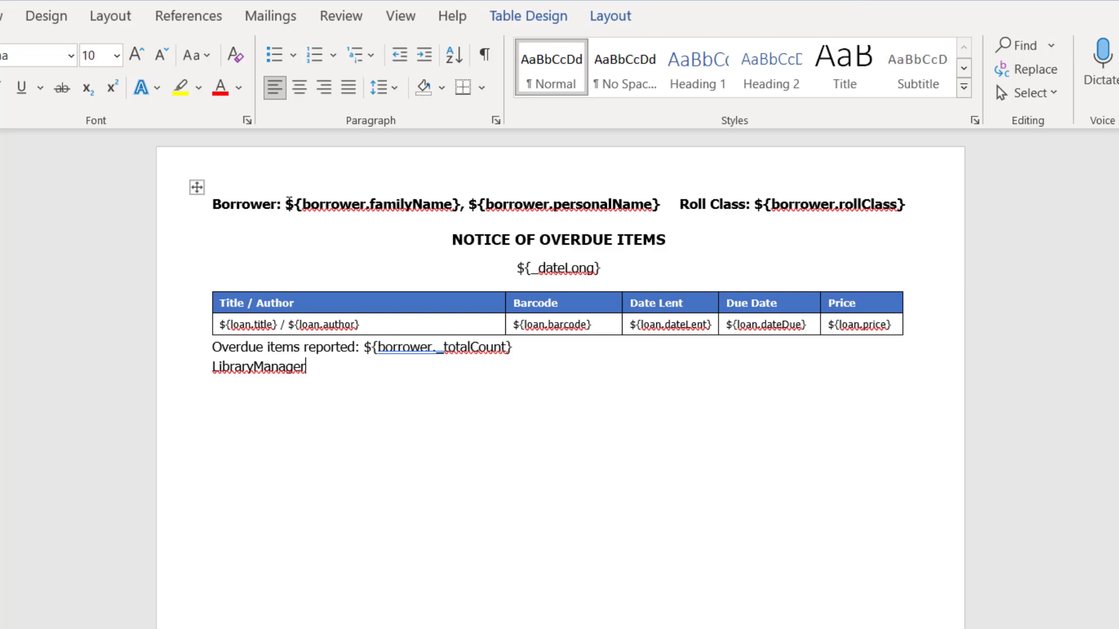
Move the ${borrower.familyName} placeholder in the Borrower line behind ${borrower.personalName}, without the comma.
left_click_drag(288, 202, 467, 202)
key("ctrl+c")
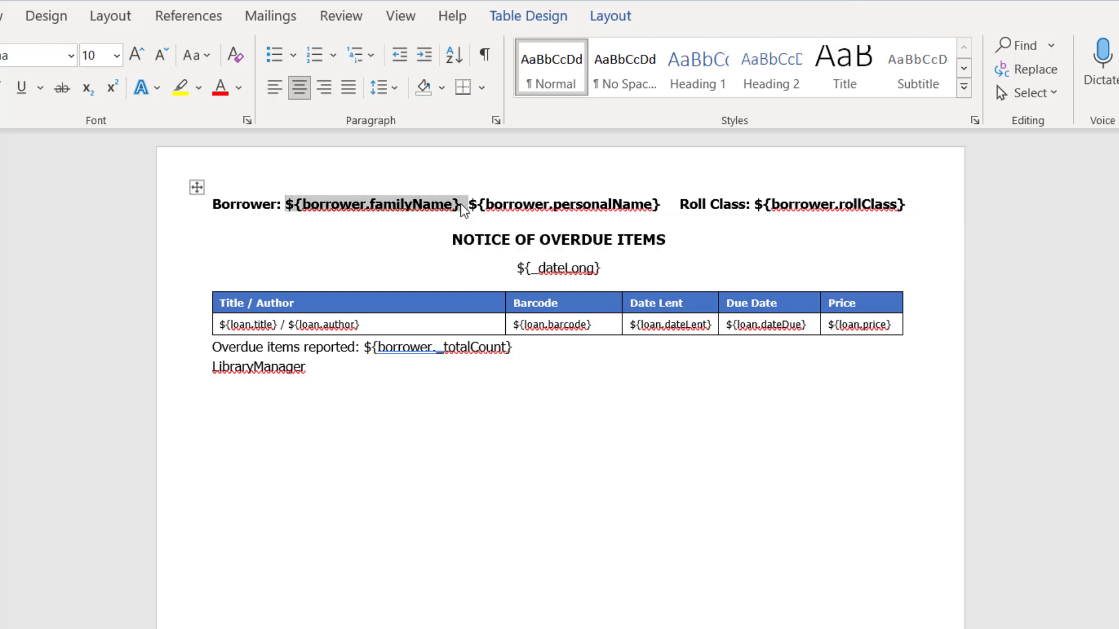
key("Delete")
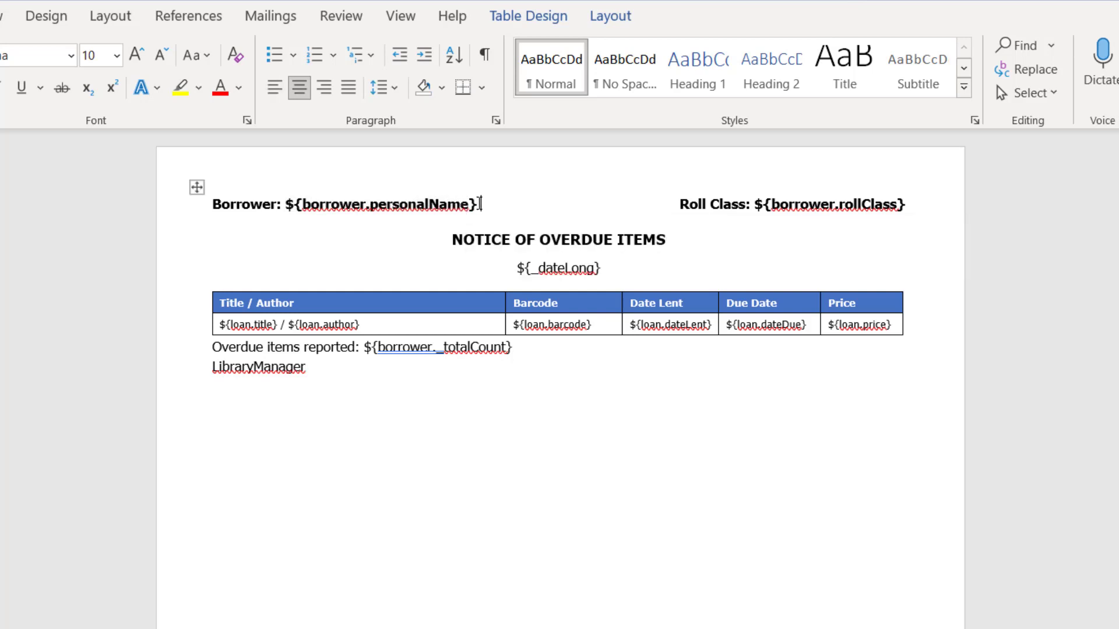
key("ctrl+v")
key("BackSpace")
key("BackSpace")
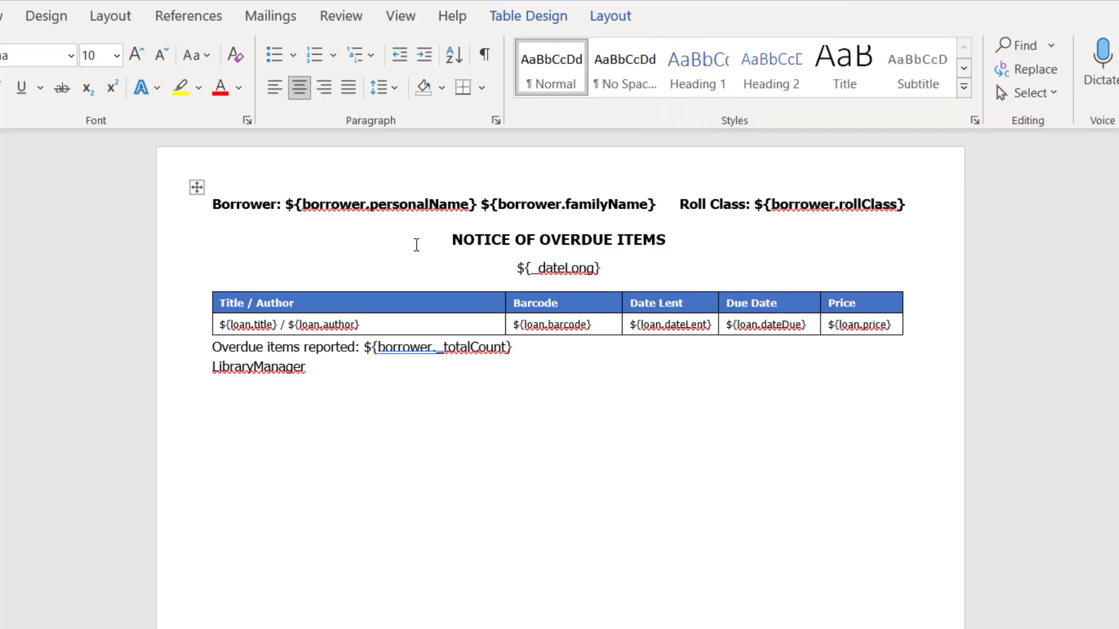
Add a left-aligned greeting line "Dear ${borrower.personalName}" between the date and the table.
left_click(619, 268)
key("Return")
left_click(274, 87)
type("Dear ")
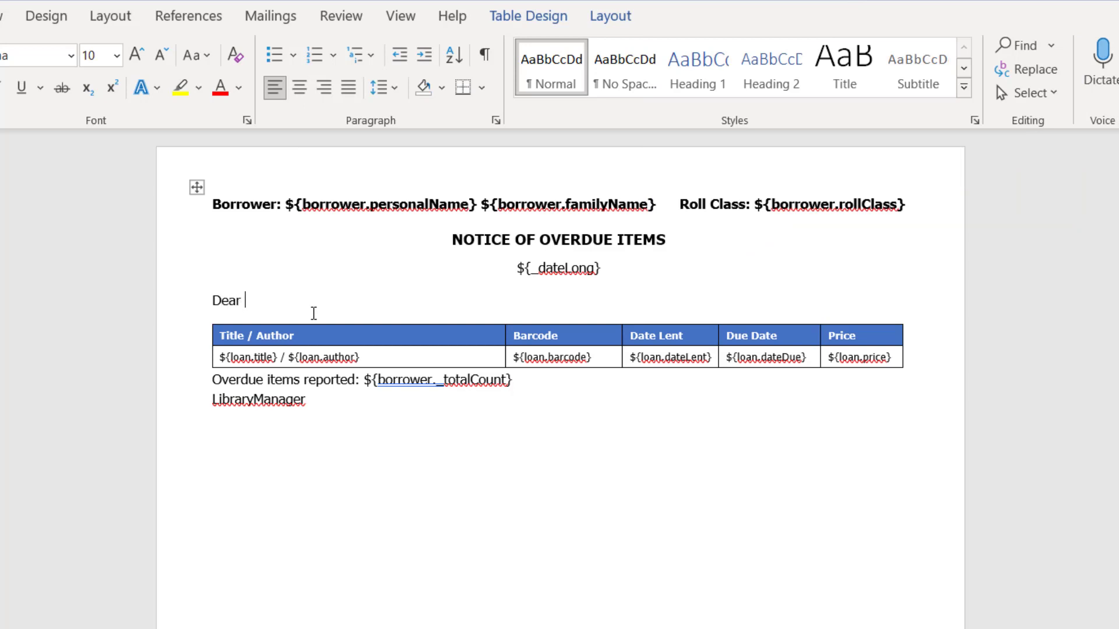
type("${borrower.personalName}")
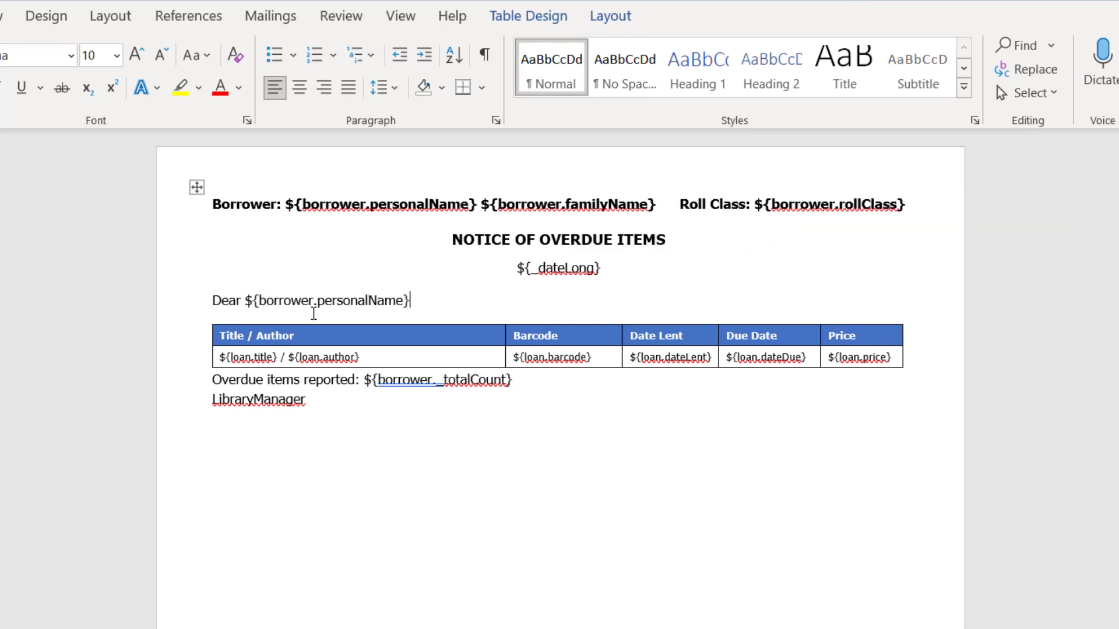
Add the paragraph "The following loans are now overdue. Please can you return them to the library or contact the library to arrange a renewal." below the greeting.
key("Return")
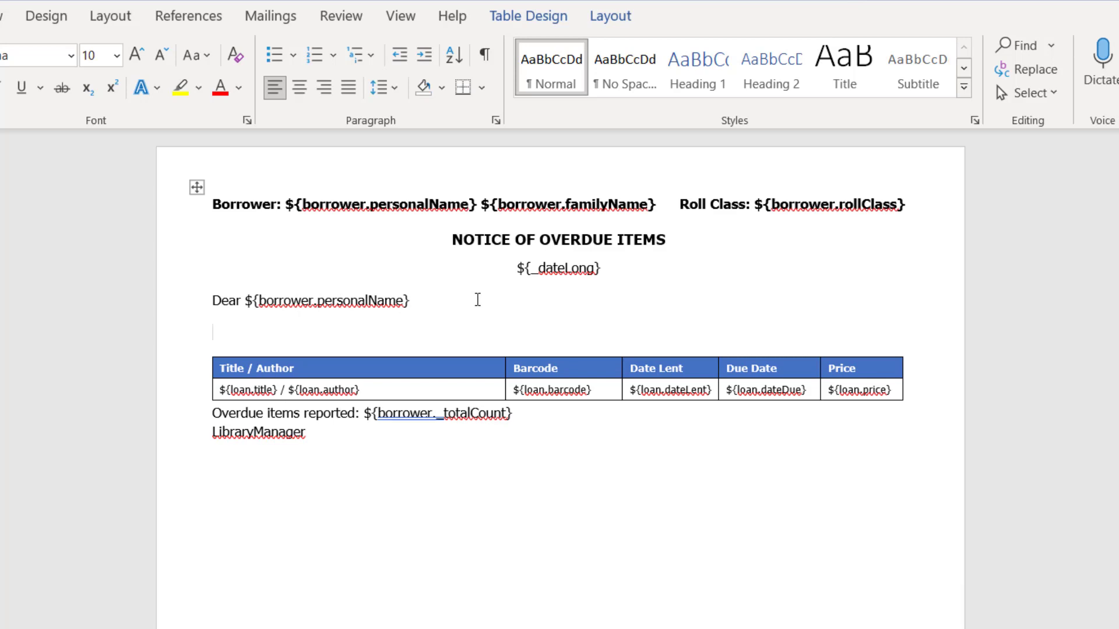
type("The following loans are now overdue")
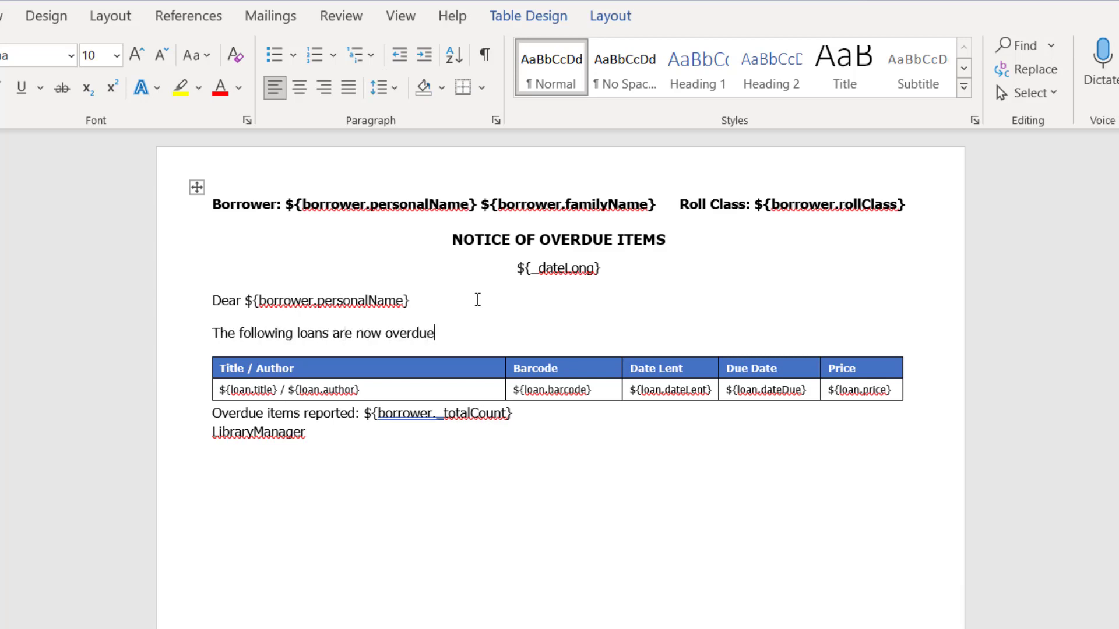
type(". Please can you return them to t")
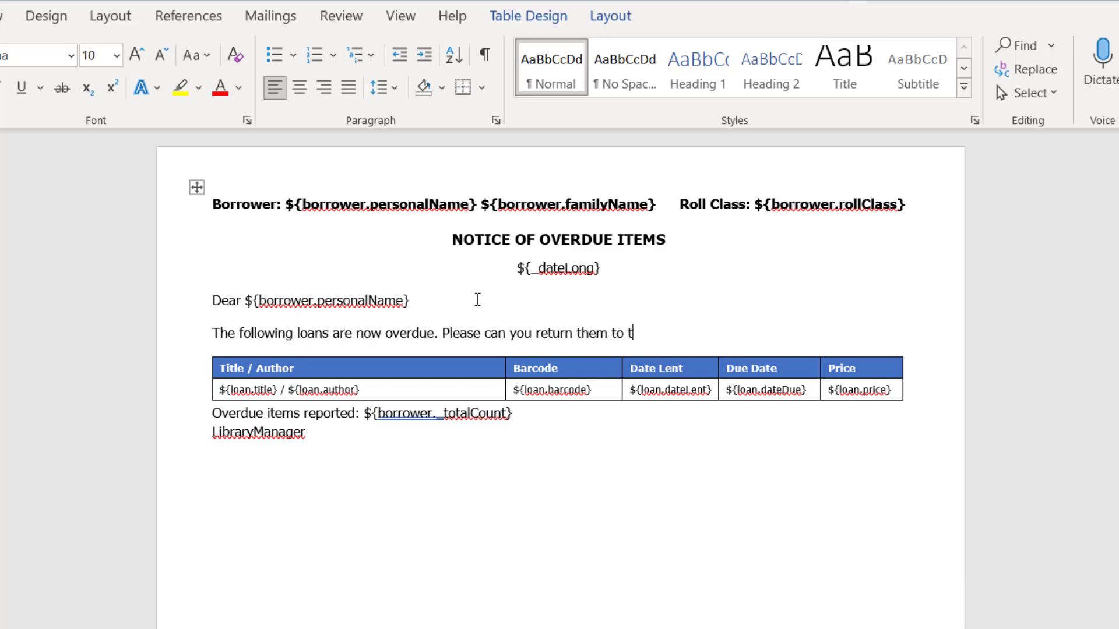
type("he library or contact the library to arrange a renewal.")
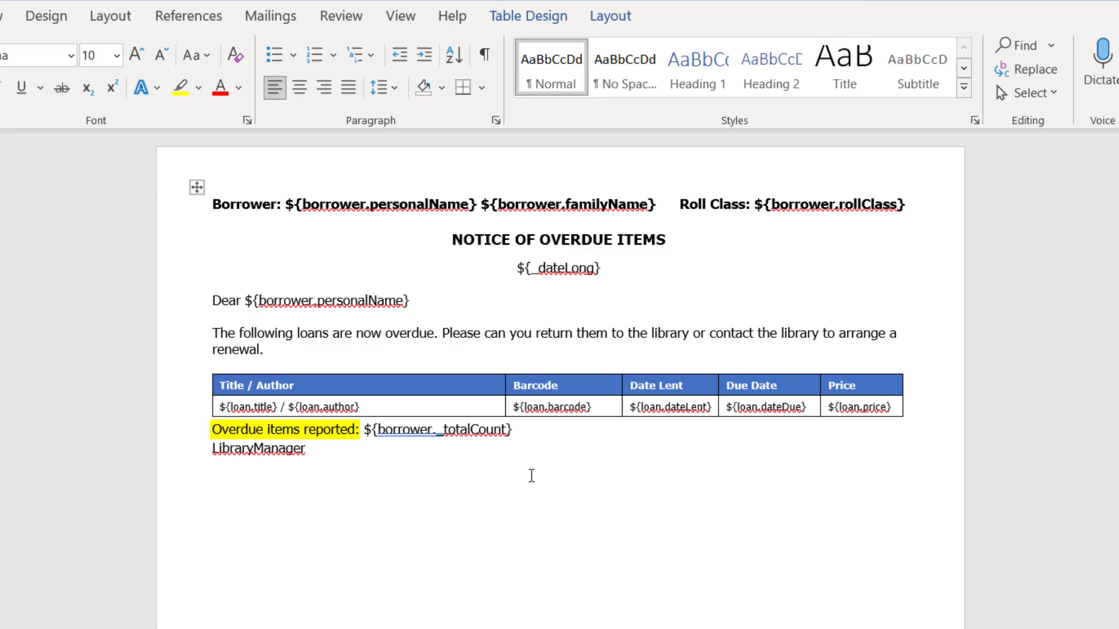
Add the line "Total Price: ${borrower._totalPrice}" below the Overdue items reported line.
left_click(522, 427)
key("Return")
type("Total Price: $")
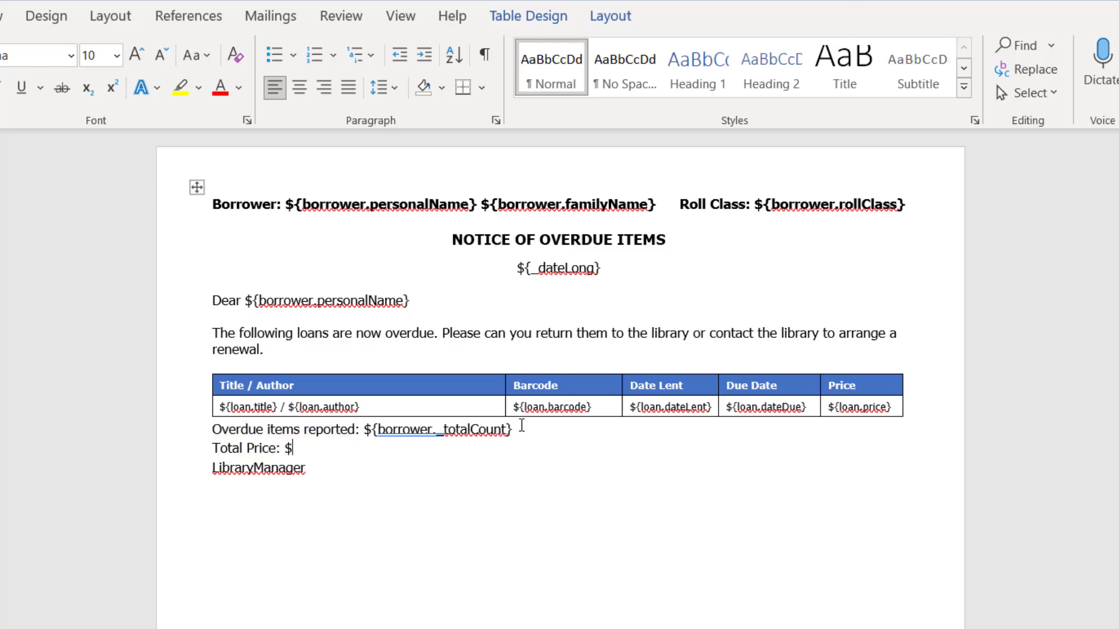
type("{borrower._totalPrice}")
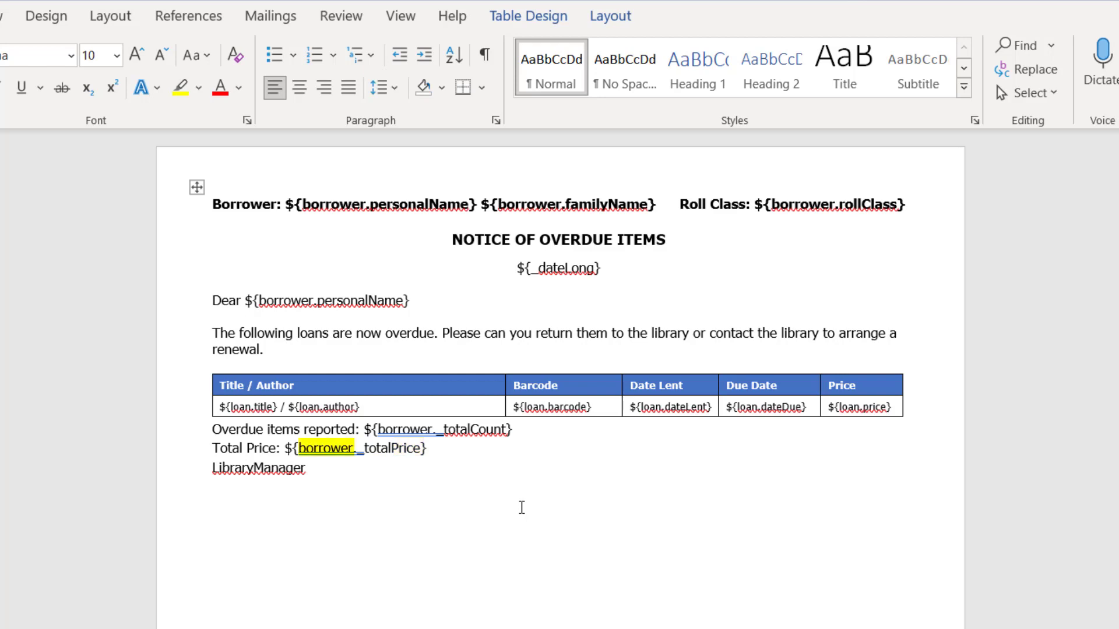
Add a closing below the total price with the lines "Thank you", "Kind Regards" and the librarian's name, followed by a blank line.
left_click(451, 455)
key("Return")
key("Return")
type("Thank you")
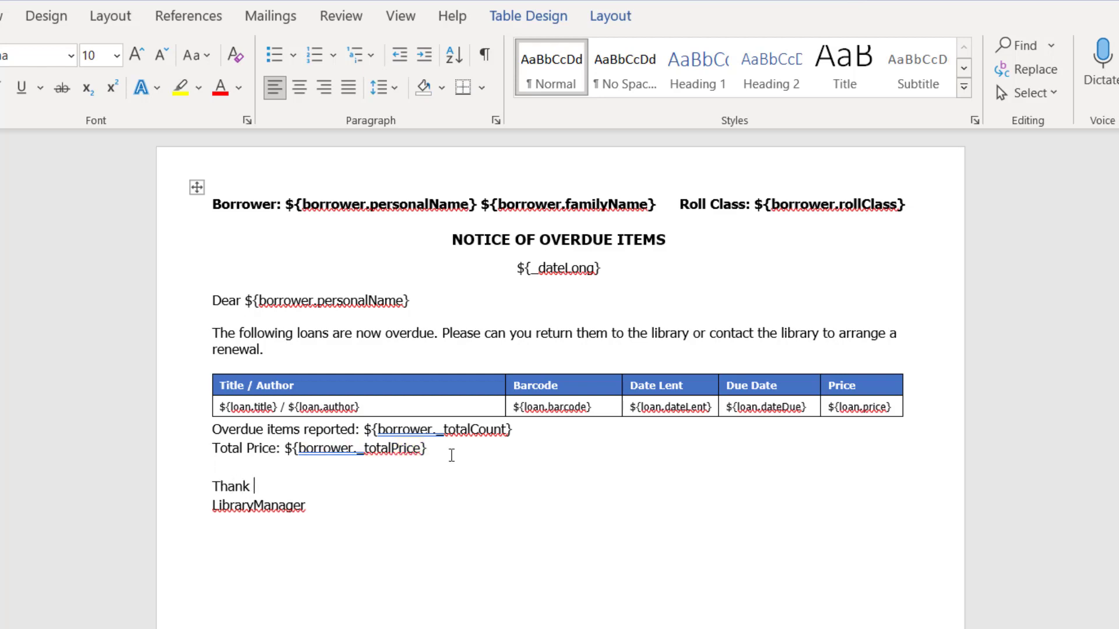
key("Return")
type("Kind Regards")
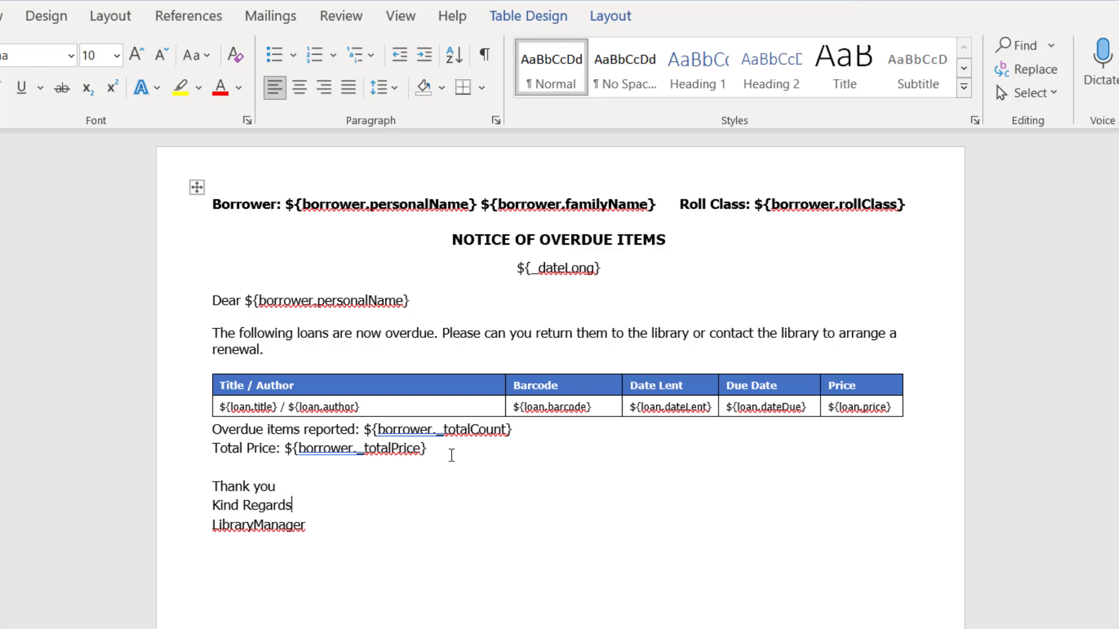
key("Return")
type("Mrs Smith")
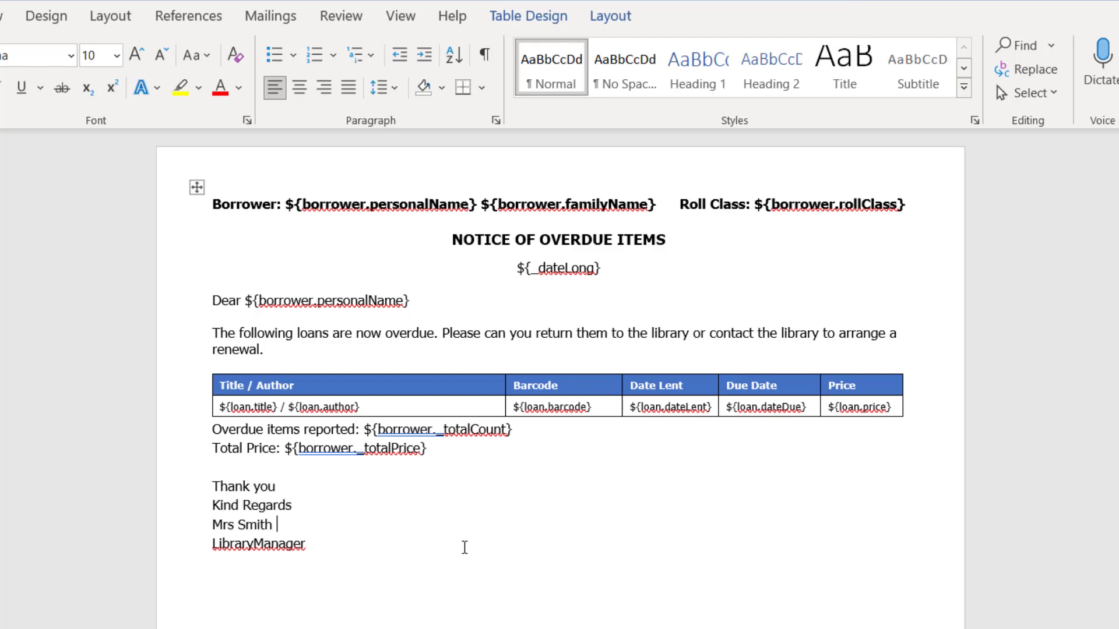
key("Return")
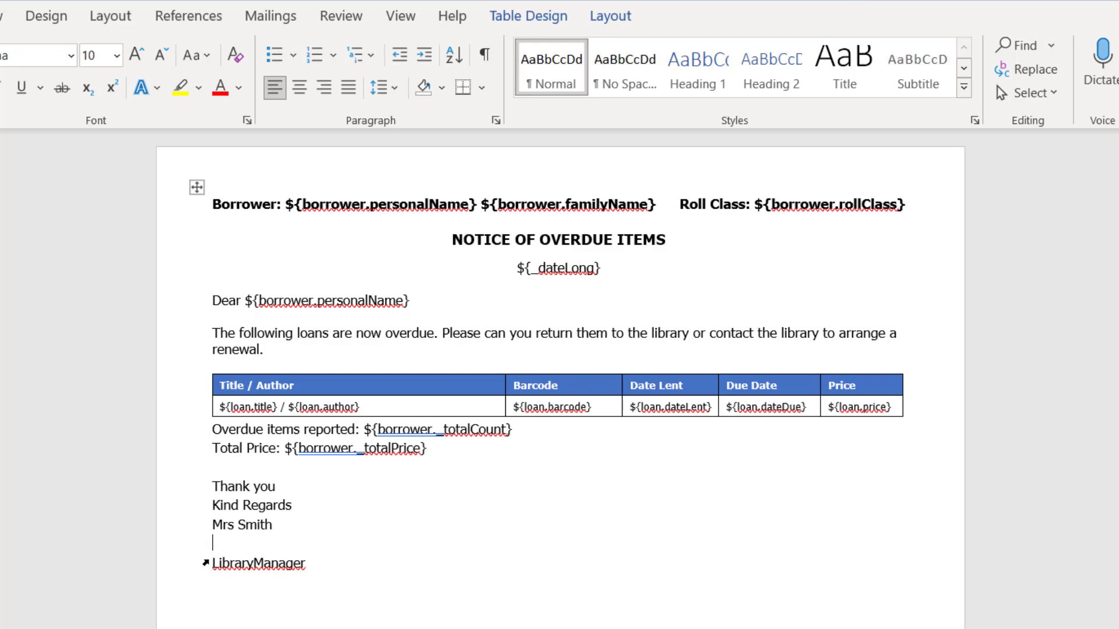
Replace the LibraryManager text with the placeholders ${_libraryName} and ${_libraryPhone} on separate lines.
left_click_drag(211, 563, 307, 565)
key("Delete")
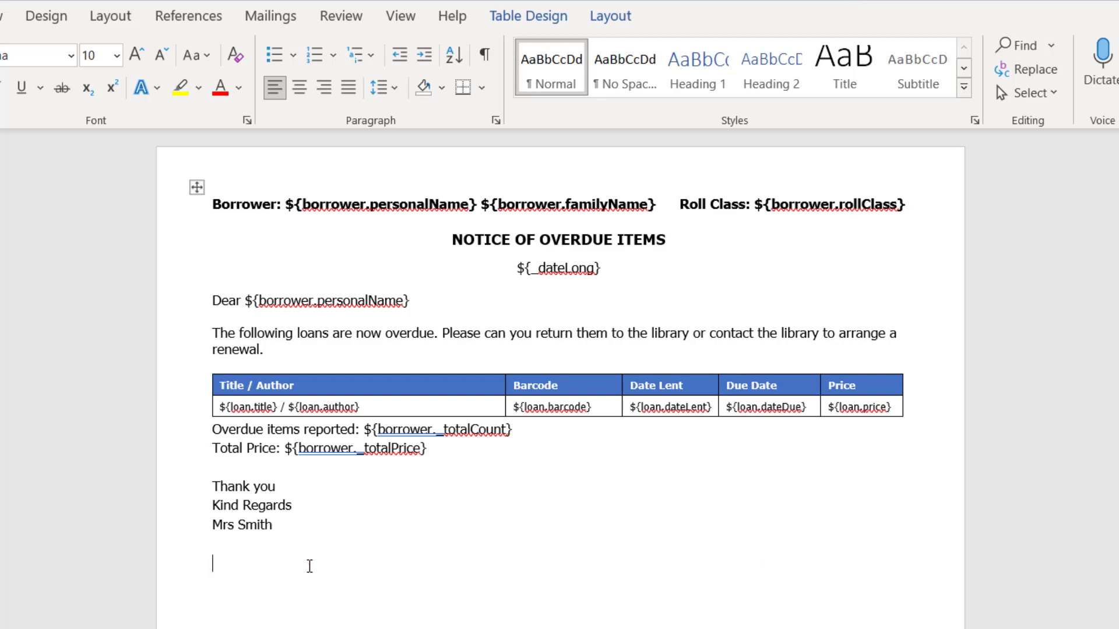
type("${_libraryName}")
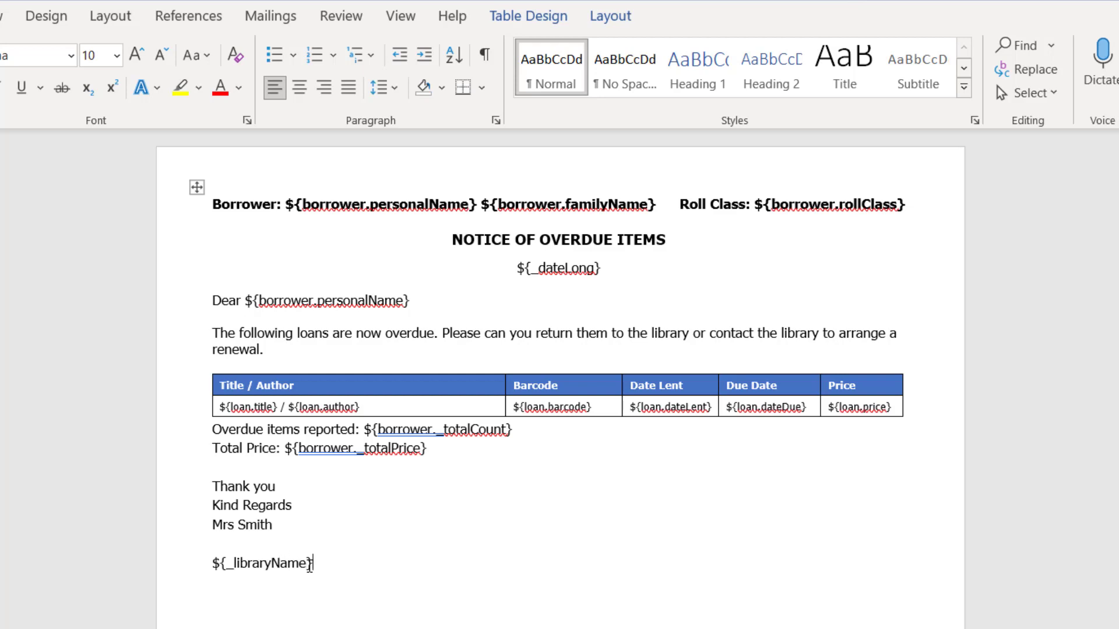
key("Return")
type("${_libraryPhone}")
Copy the formatting of the Overdue items reported line onto the closing lines from "Thank you" to ${_libraryPhone} with Format Painter.
left_click_drag(213, 430, 255, 432)
left_click(489, 395)
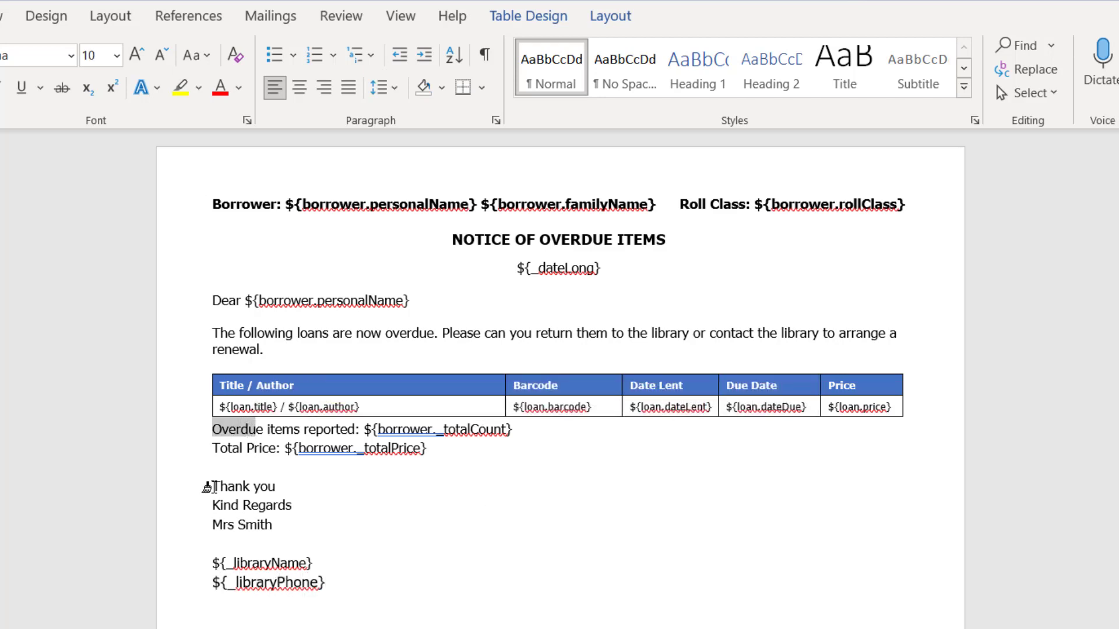
mouse_move(212, 485)
left_mouse_down()
mouse_move(218, 505)
mouse_move(329, 590)
left_mouse_up()
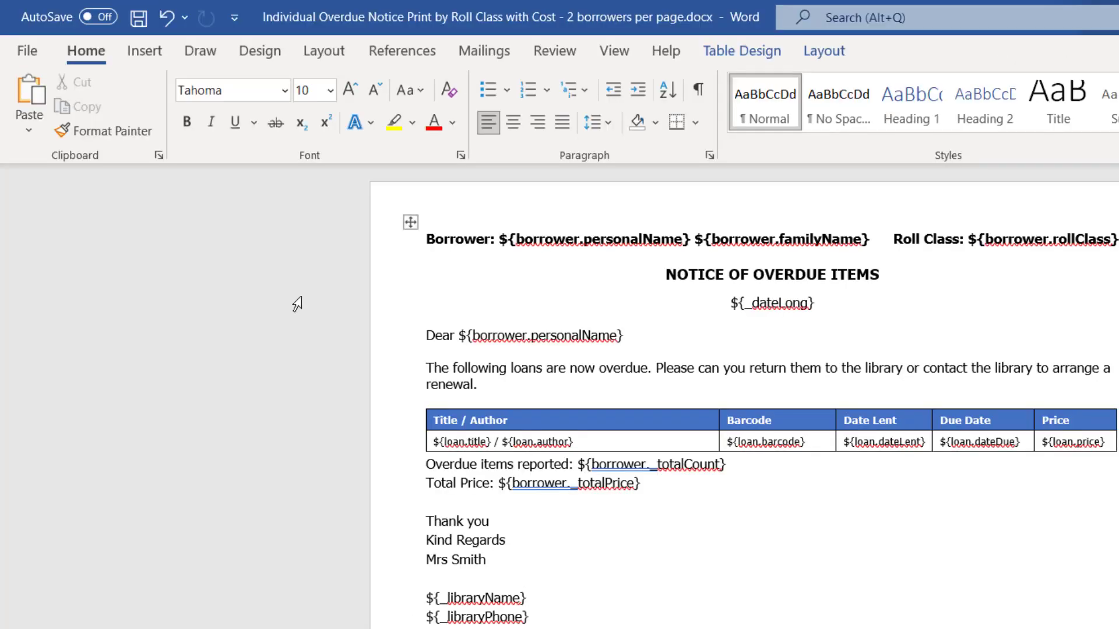
Save a copy of the template in Downloads as Individual Overdue Notice Print by Roll Class with Price 2 borrowers per page.
left_click(27, 49)
left_click(73, 326)
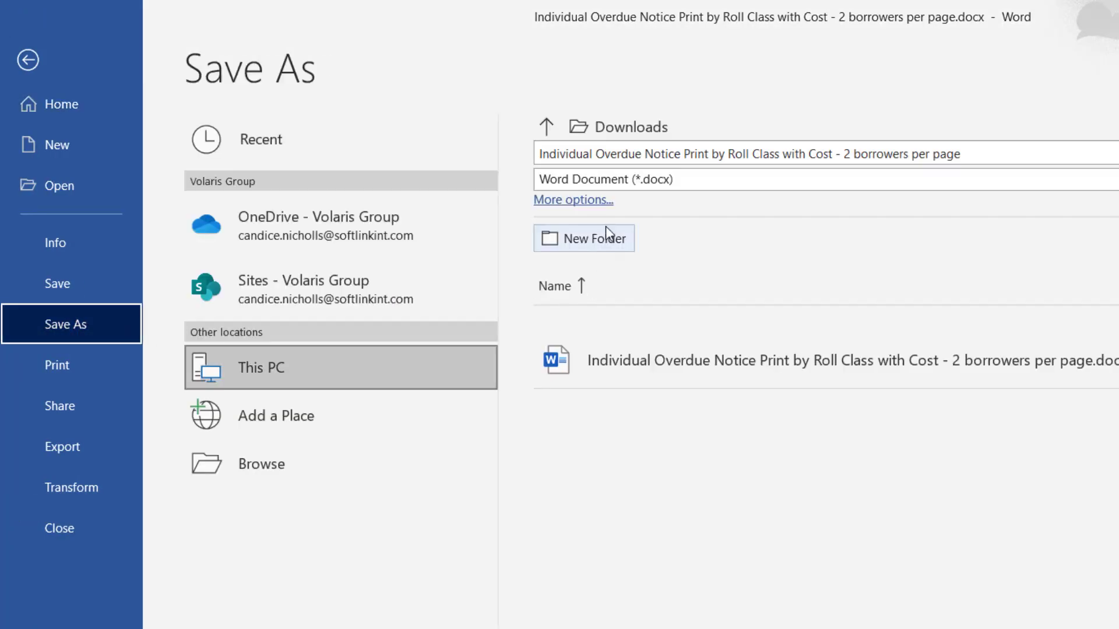
left_click(841, 155)
left_click(806, 154)
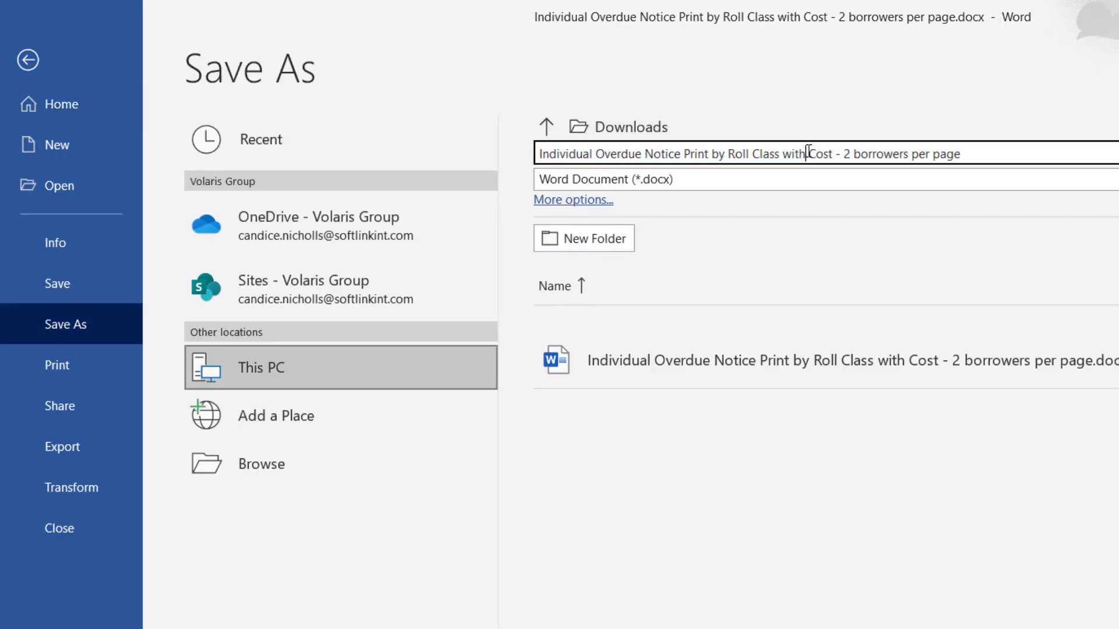
left_click_drag(807, 154, 843, 154)
type("Price")
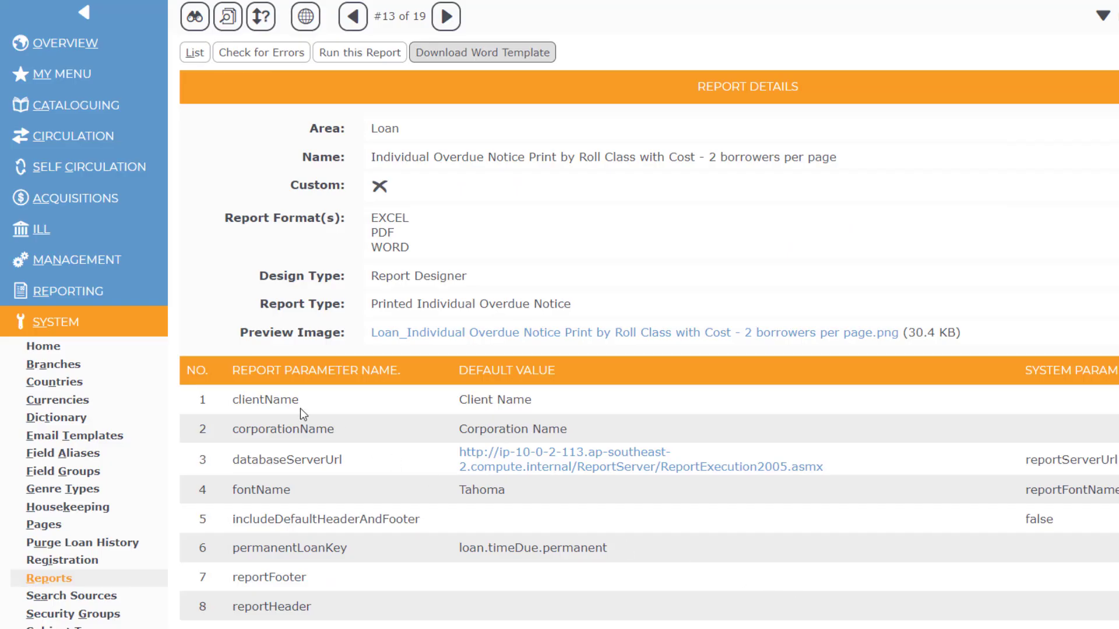
Switch to Oliver's print reports and start uploading a new report as an Excel or Word template.
left_click(80, 292)
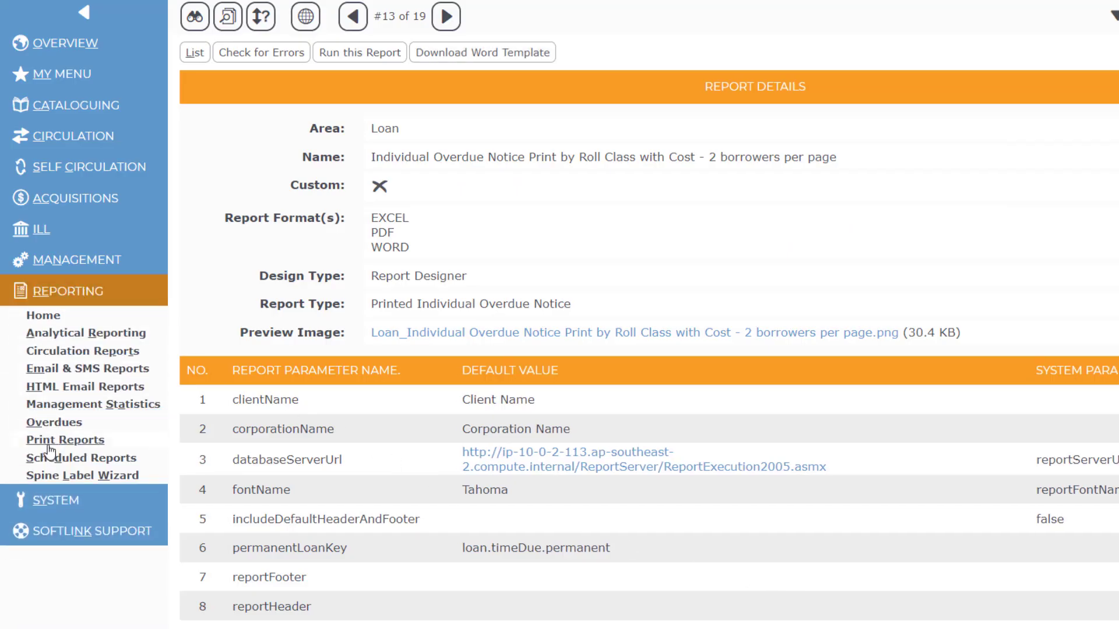
left_click(49, 443)
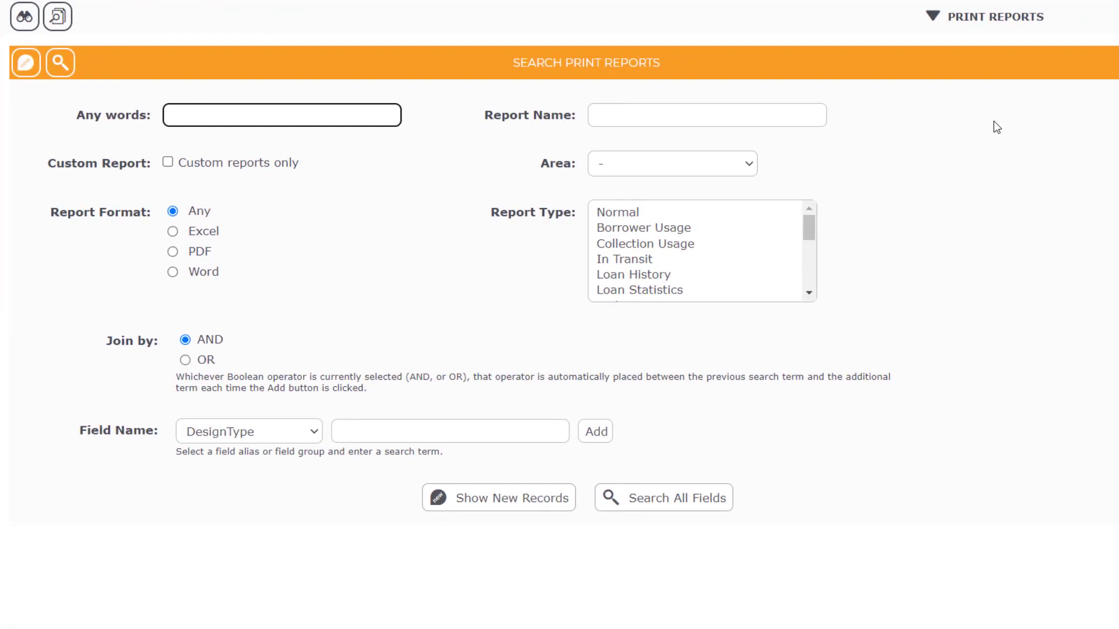
mouse_move(989, 25)
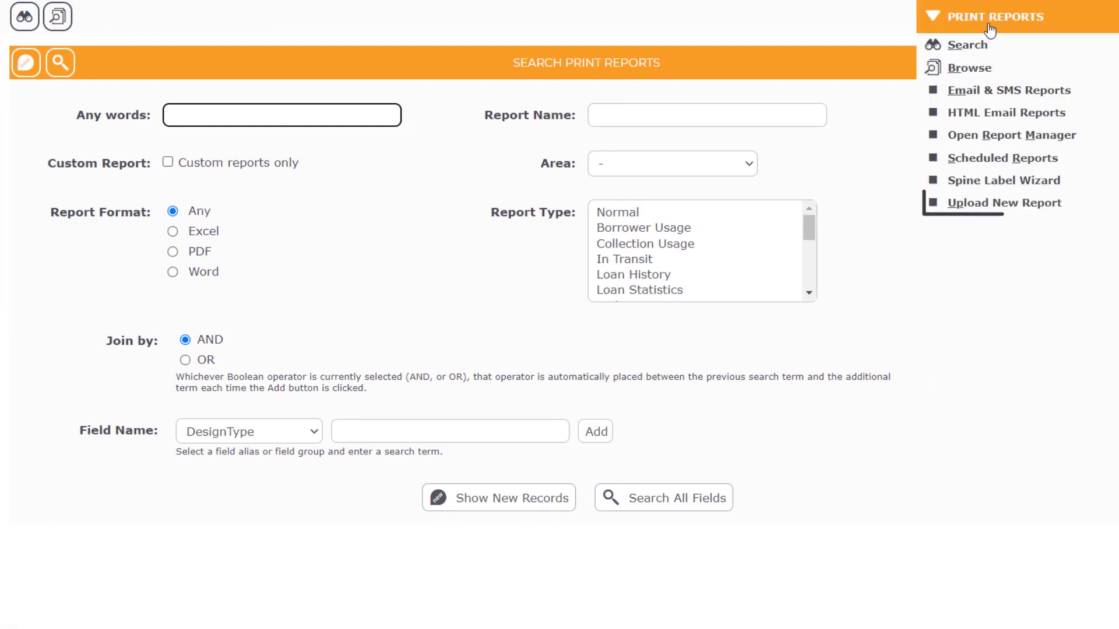
left_click(998, 205)
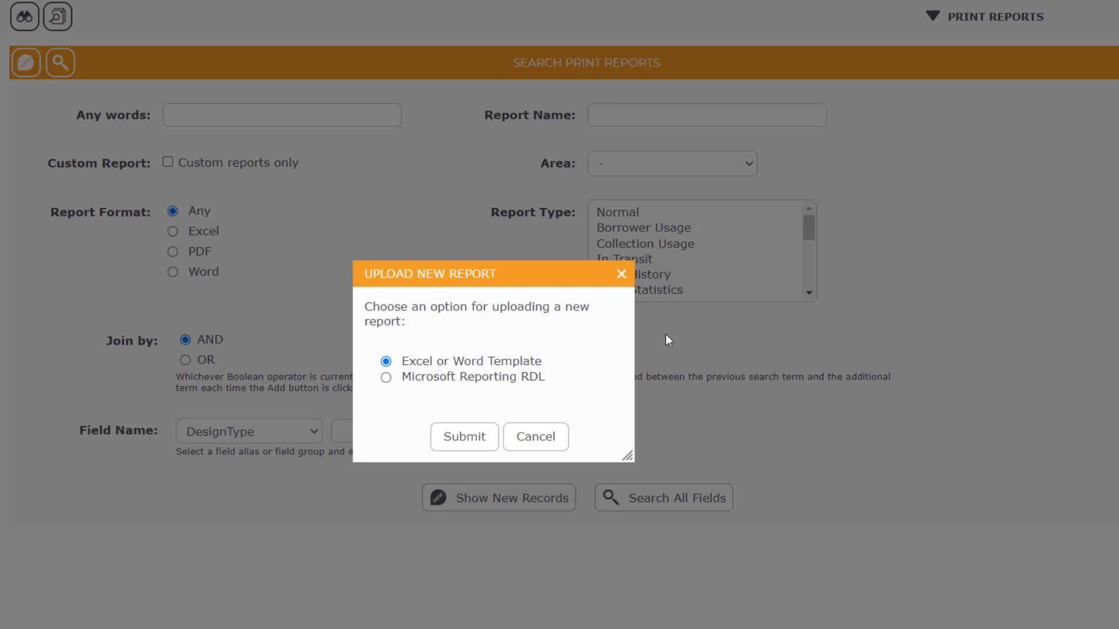
left_click(456, 437)
Choose the saved Individual Overdue Notice Print by Roll Class with Price 2 borrowers per page document from Downloads as the report file.
left_click(415, 356)
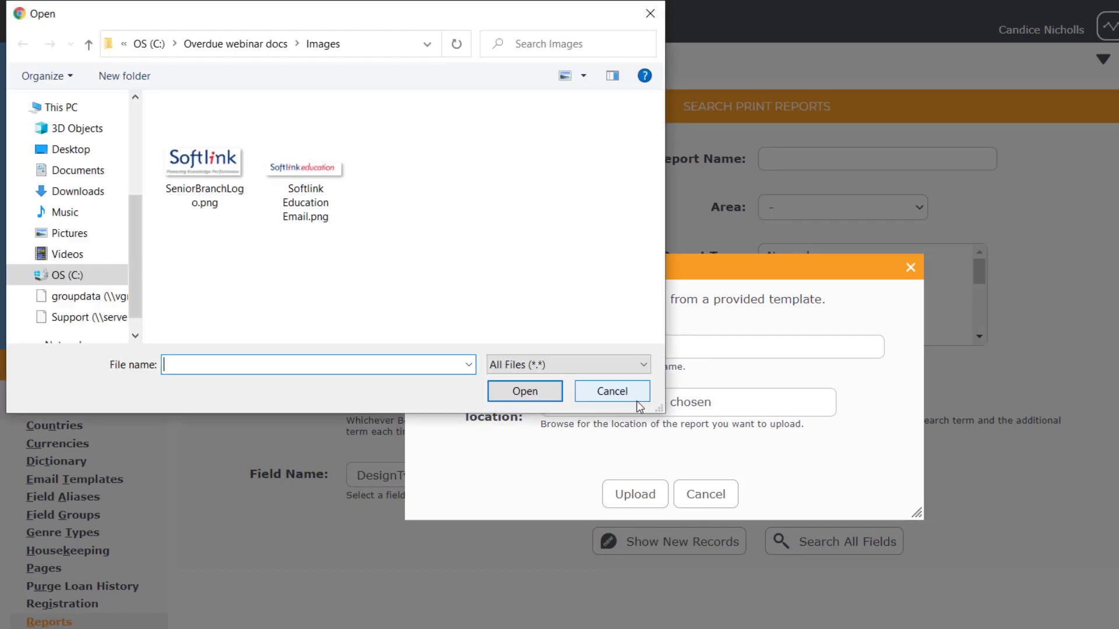
left_click(78, 191)
double_click(239, 150)
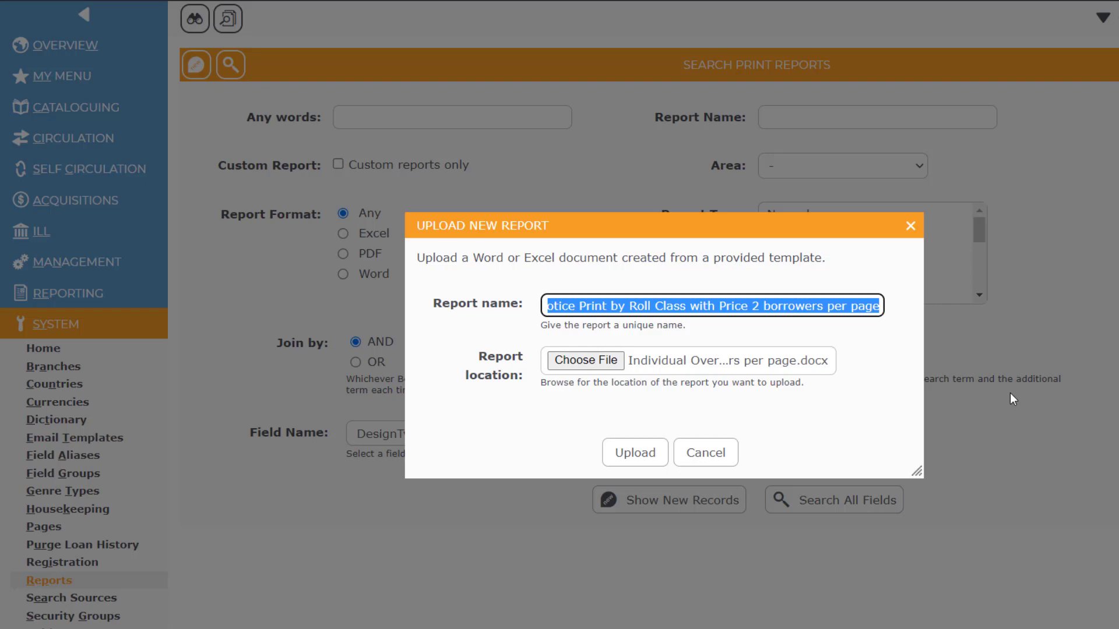
Upload the chosen report document and download its output for all loans in Word.
left_click(614, 451)
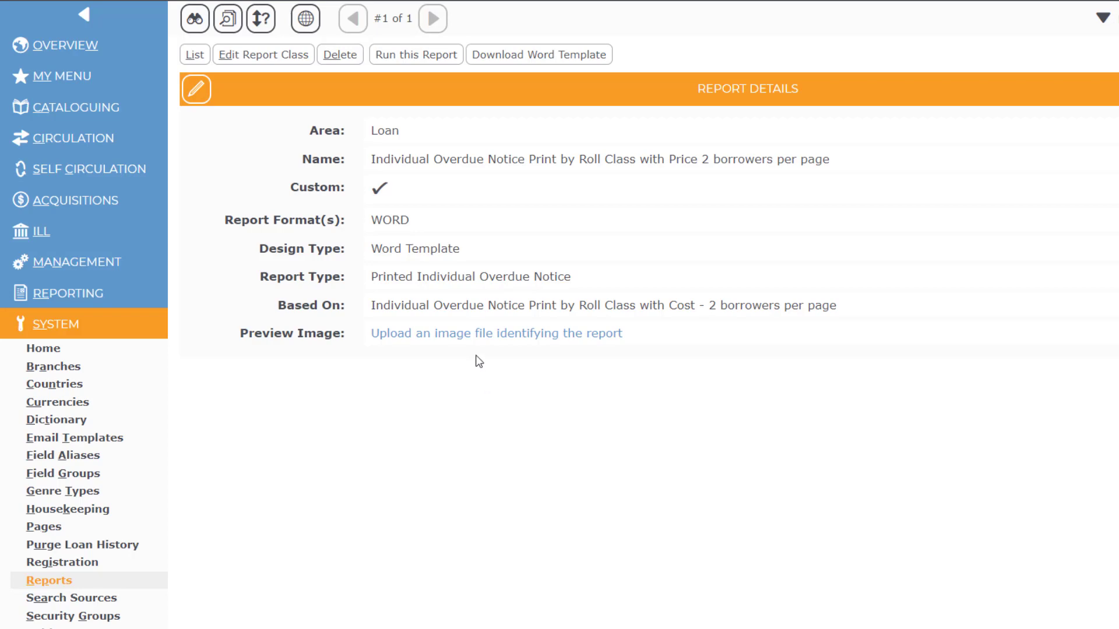
left_click(430, 58)
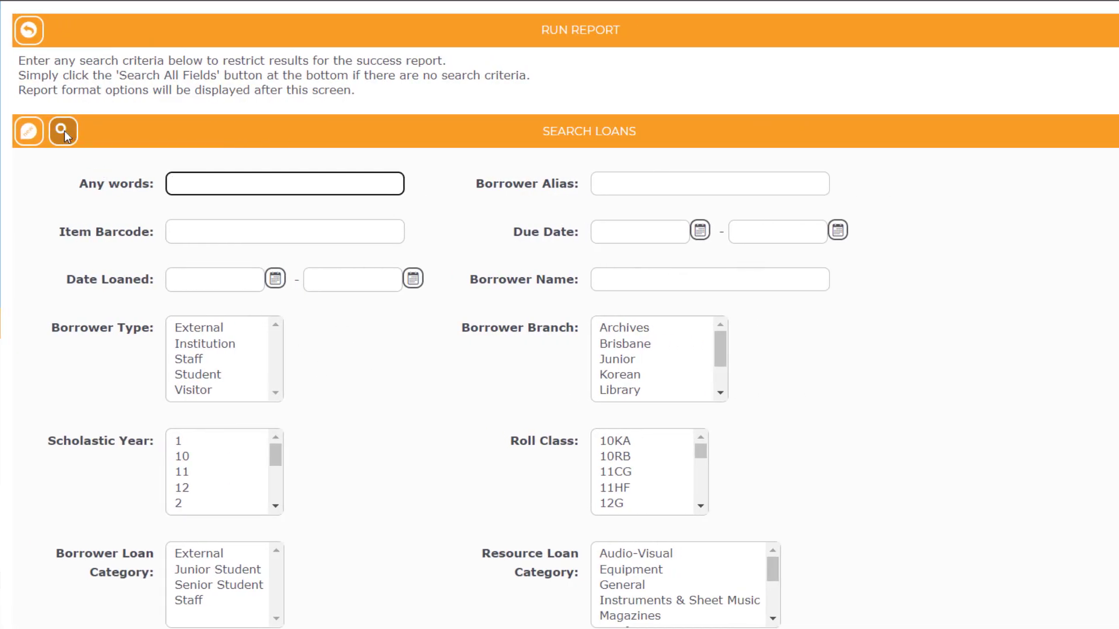
left_click(63, 132)
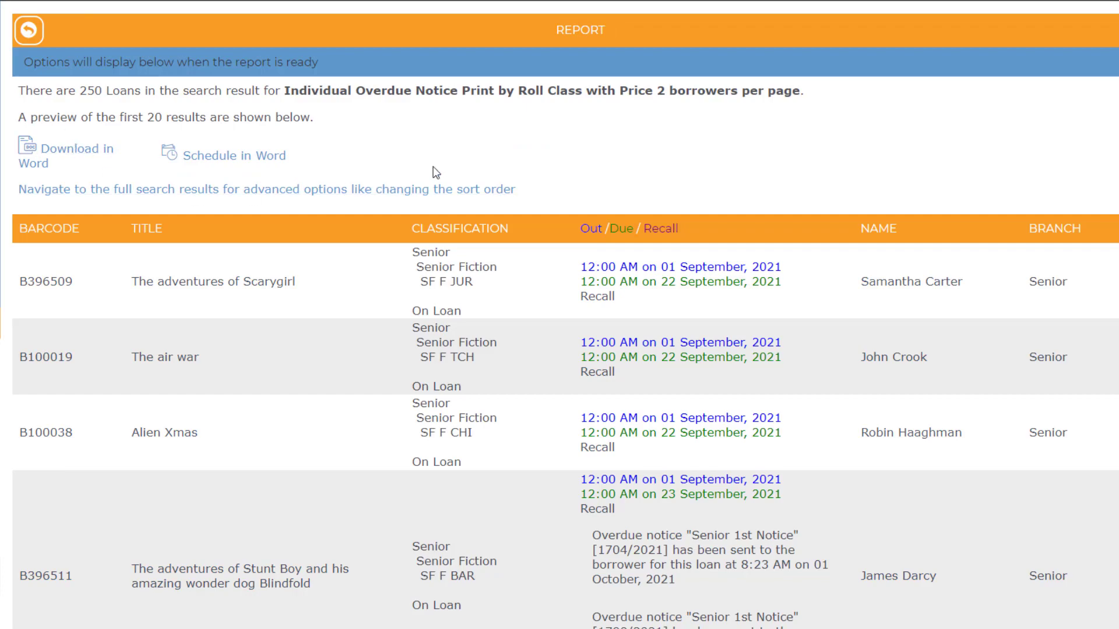
left_click(90, 150)
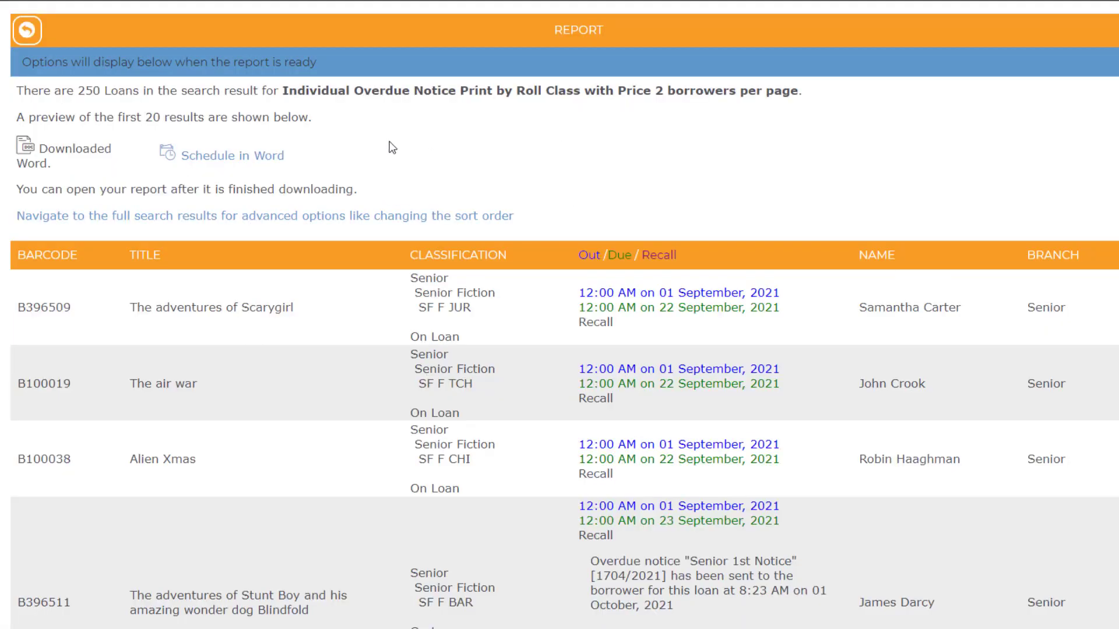
Leave the report run and return to the list of print reports.
left_click(28, 30)
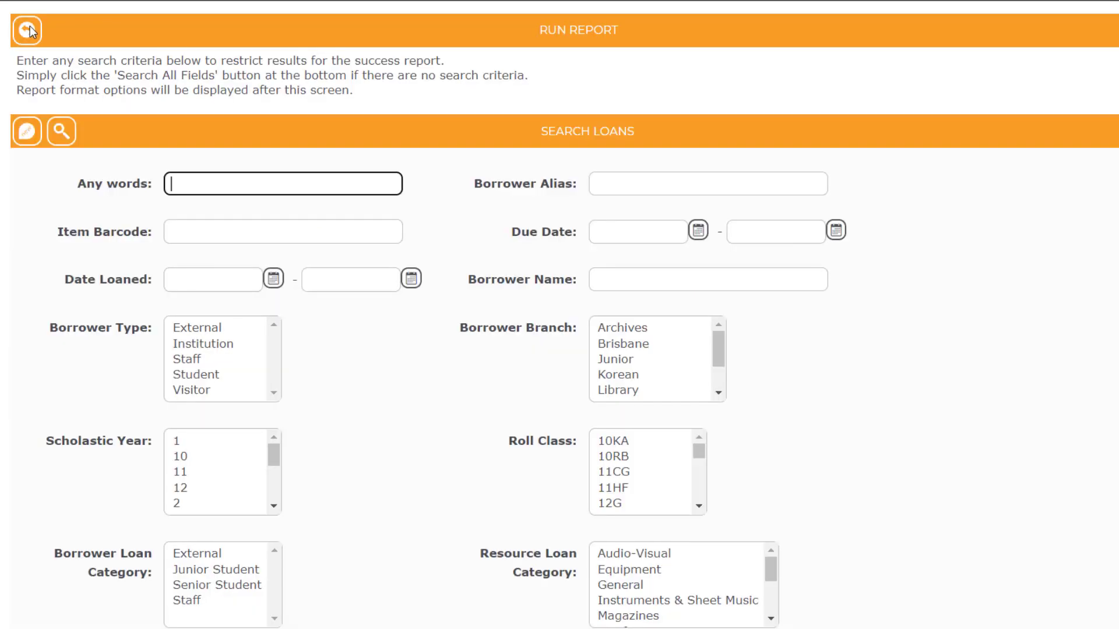
left_click(27, 31)
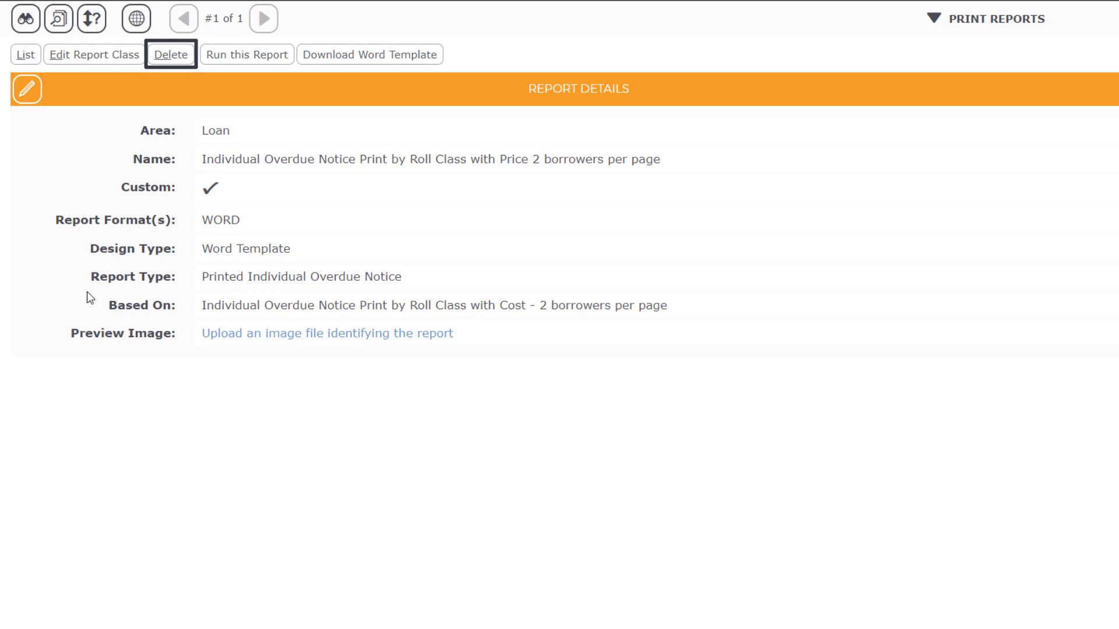
left_click(27, 56)
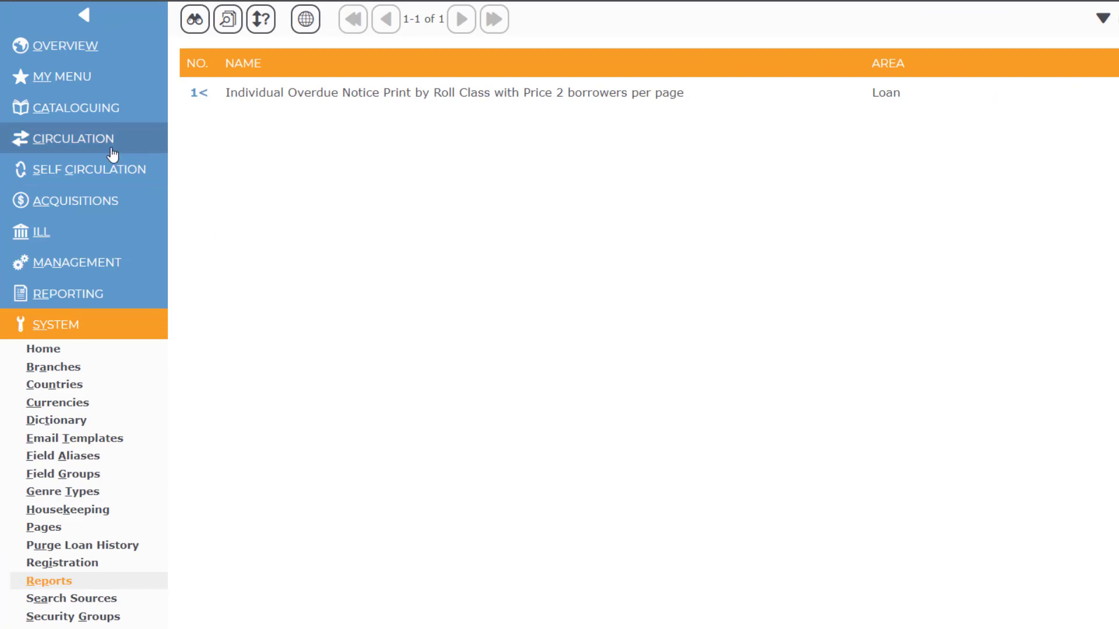
List all loans in the Circulation area without any search criteria.
left_click(97, 139)
left_click(53, 391)
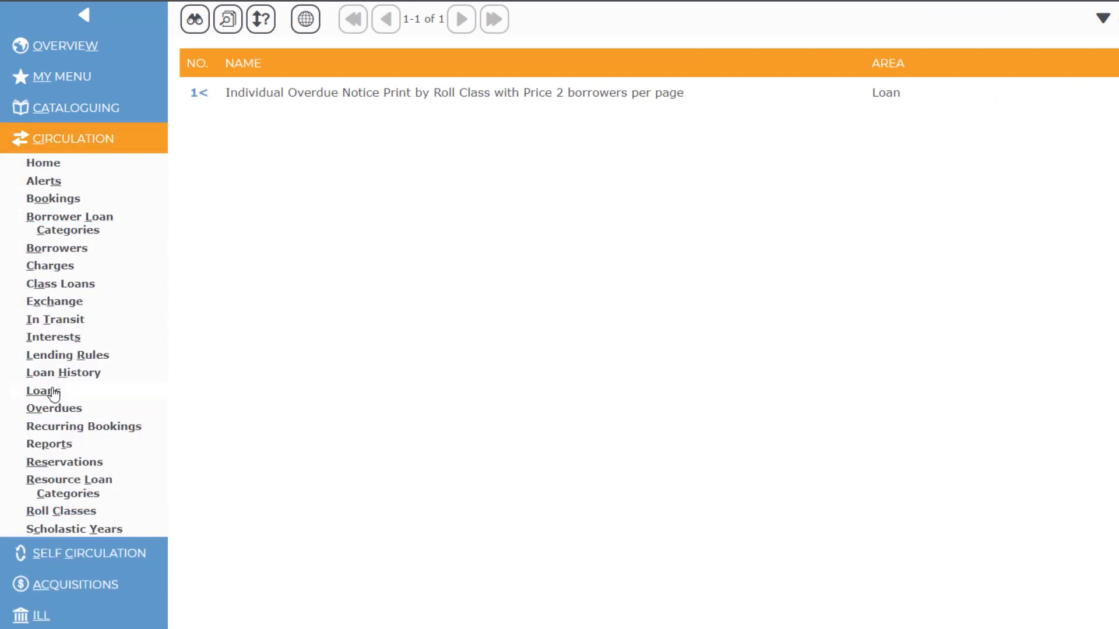
left_click(230, 63)
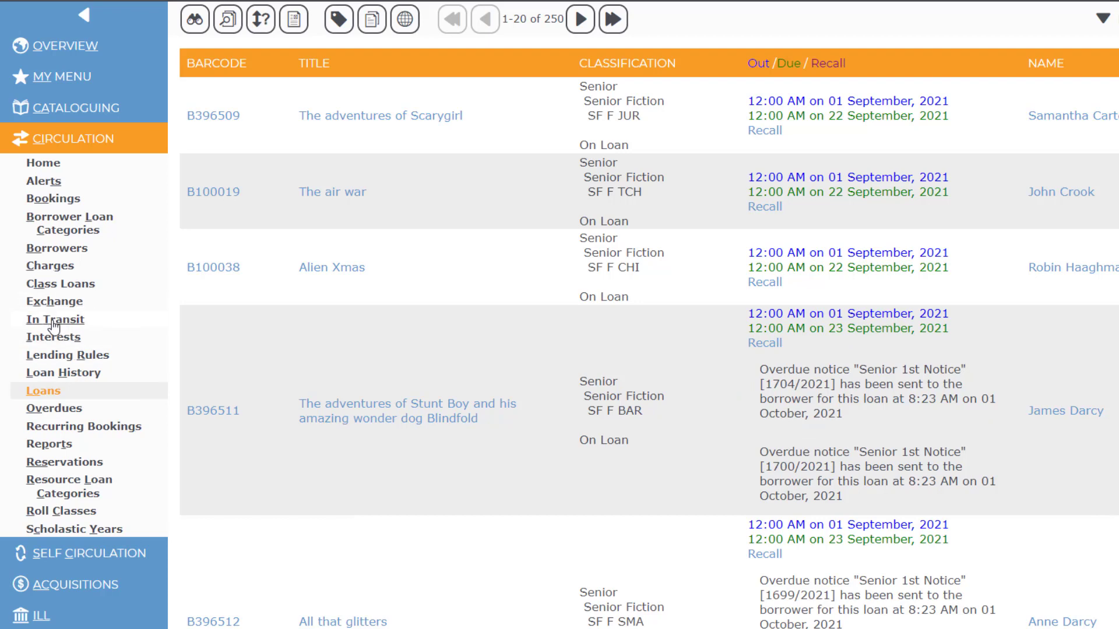
Assign the Individual Overdue Notice Print by Roll Class with Price 2 borrowers per page report to the Senior 1st Notice overdue and save it.
left_click(41, 409)
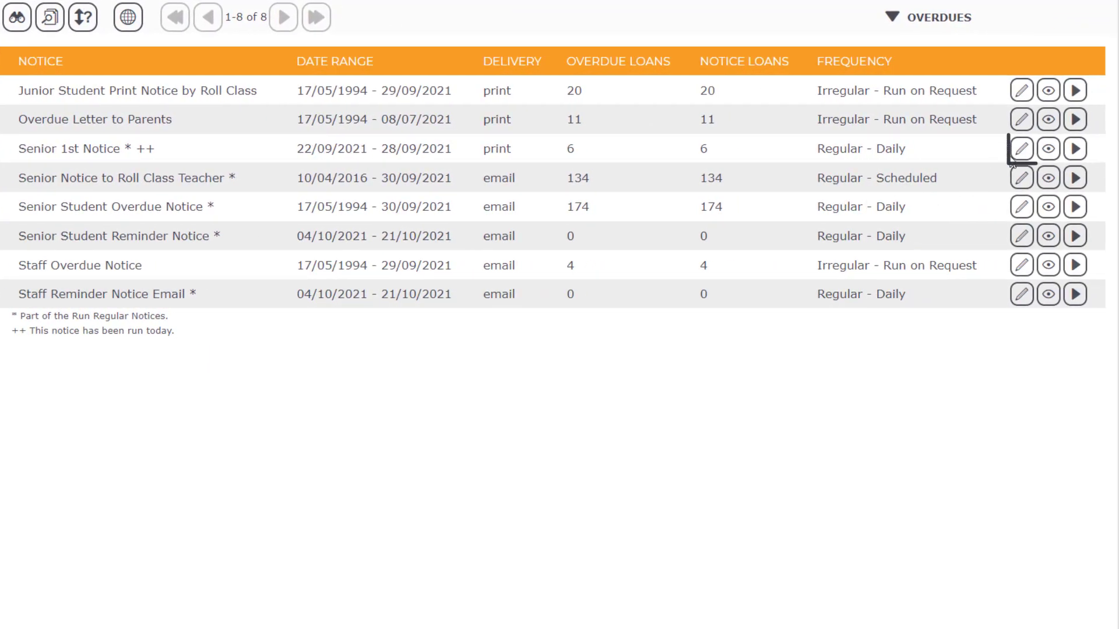
left_click(1020, 149)
scroll(891, 411, "down", 3)
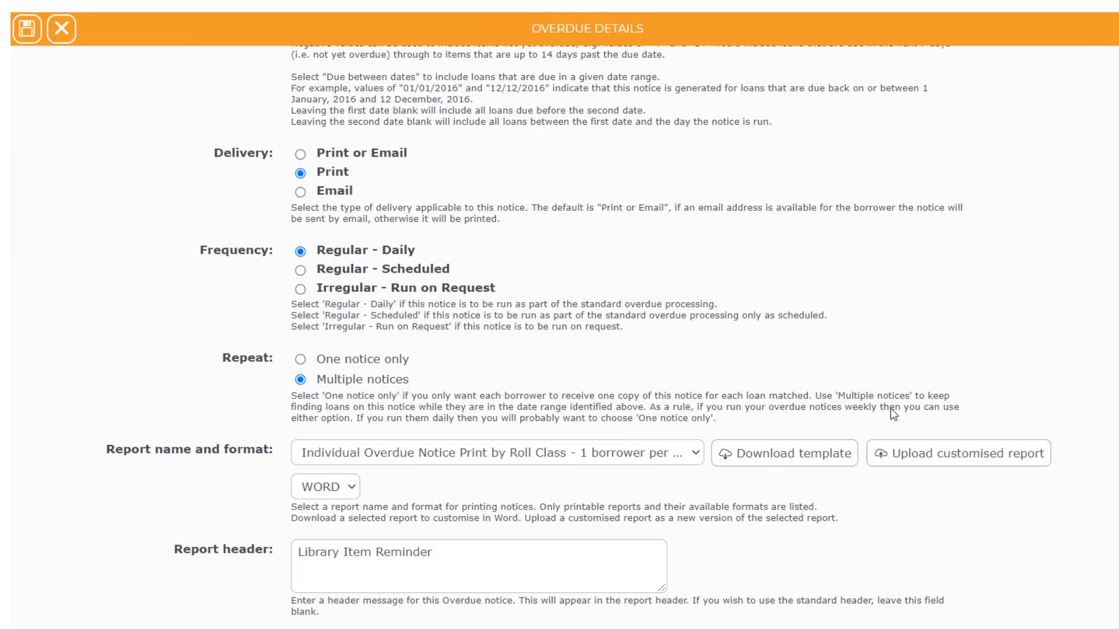
left_click(695, 453)
scroll(698, 420, "down", 2)
left_click(702, 402)
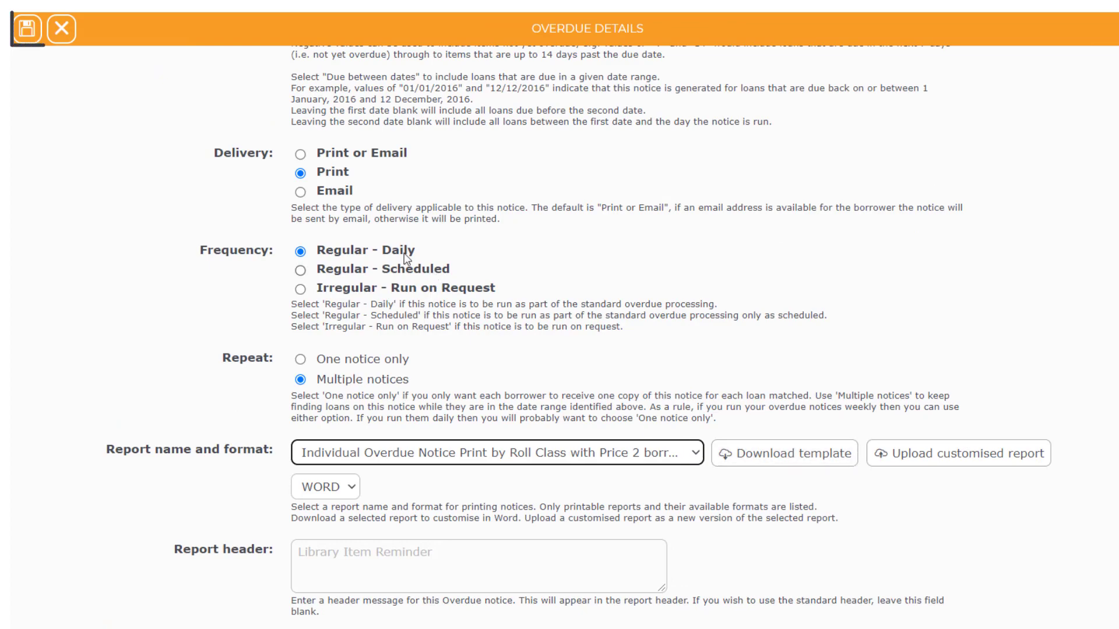
left_click(26, 28)
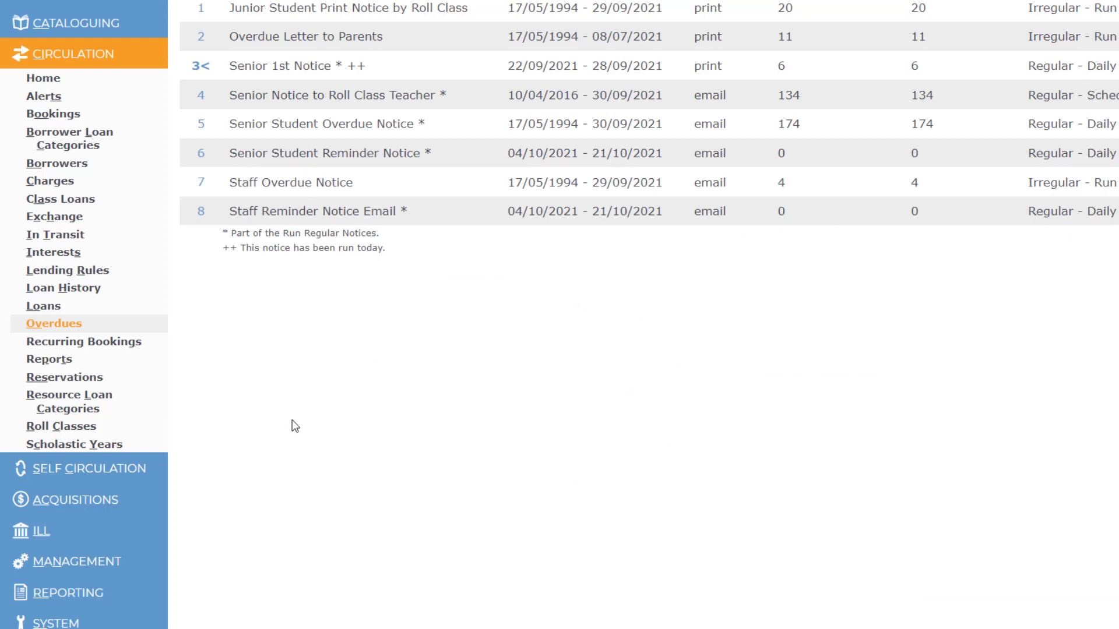
Search the system field aliases for "area CO loan", view the details of the address alias and return to the results.
scroll(286, 431, "down", 1)
left_click(96, 589)
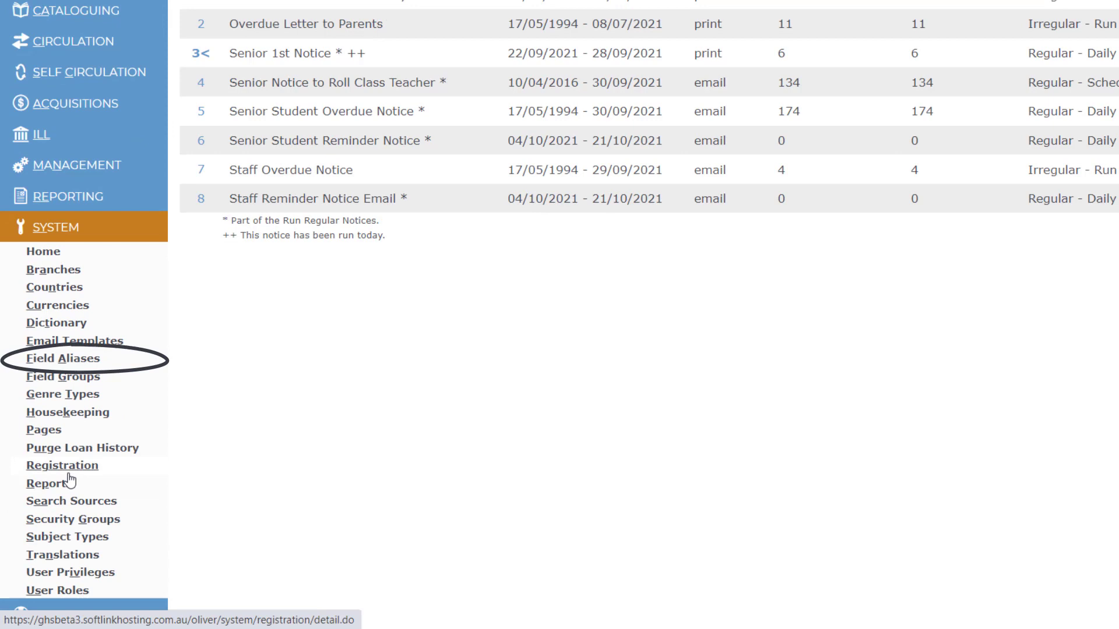
left_click(64, 361)
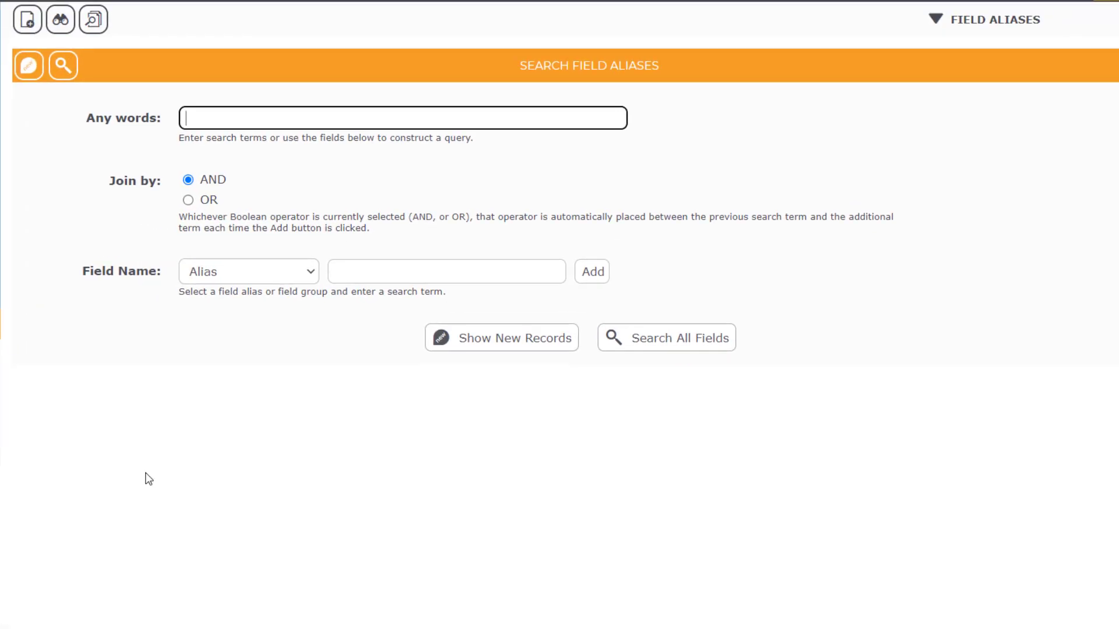
type("area CO loan")
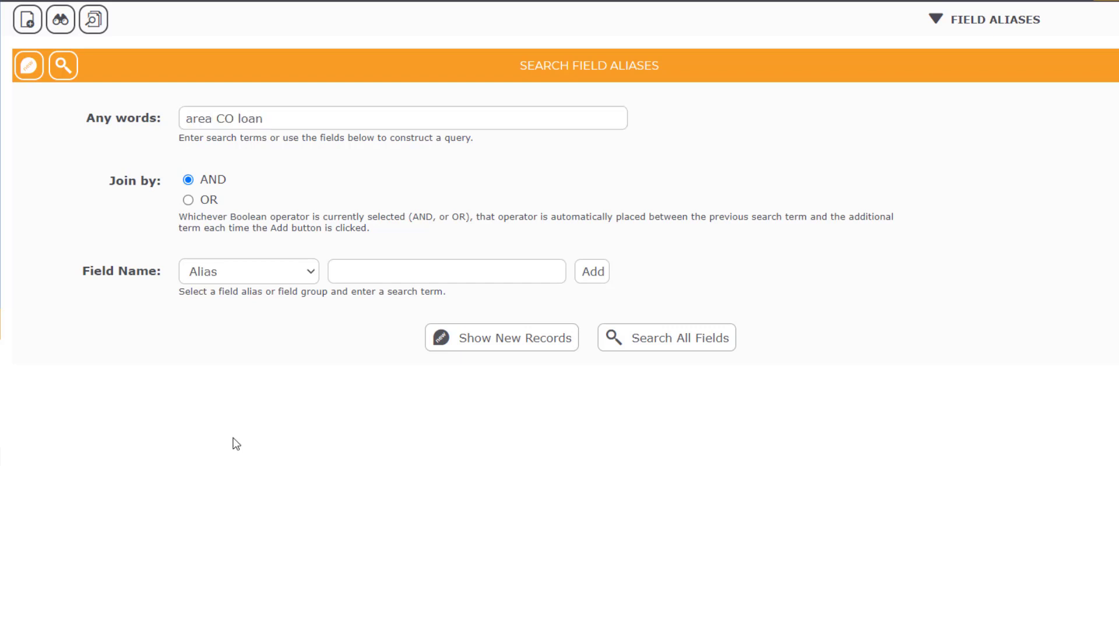
left_click(677, 348)
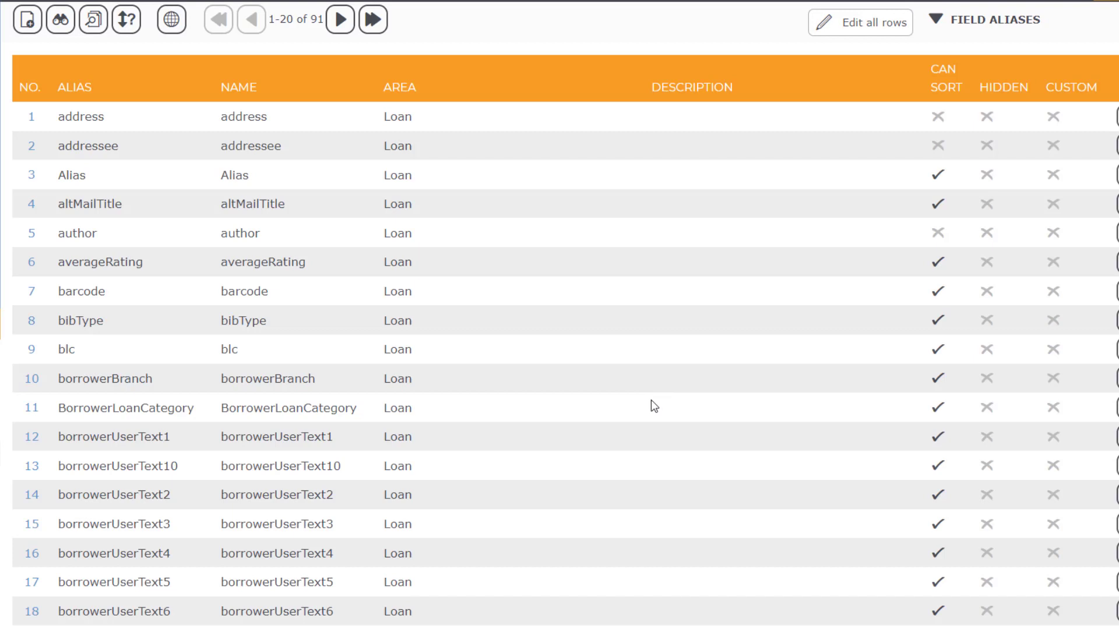
left_click(31, 117)
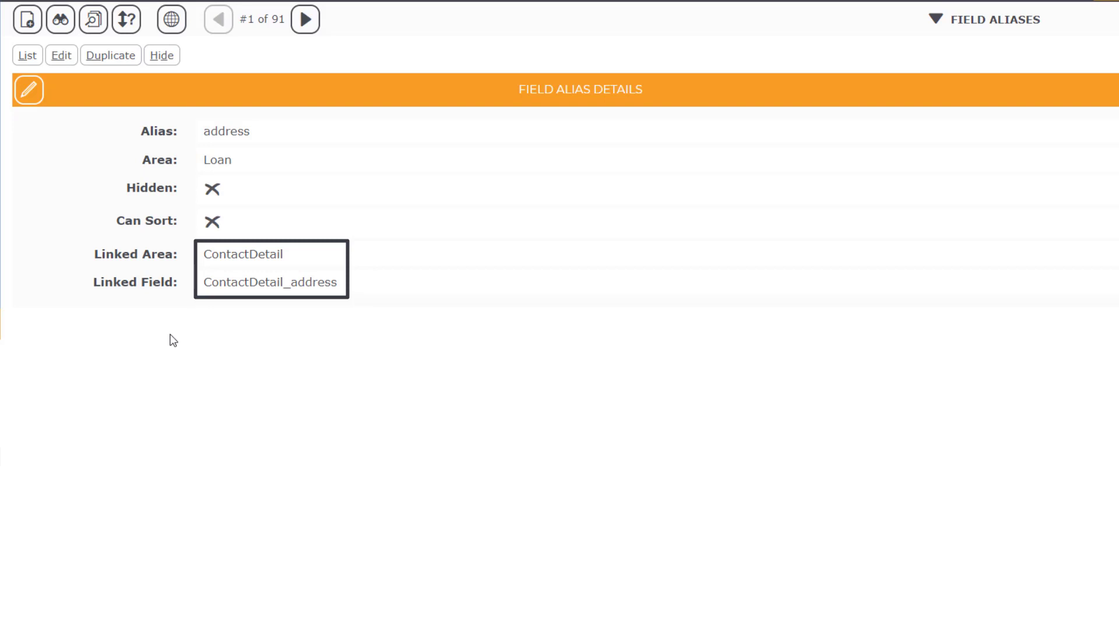
left_click(26, 56)
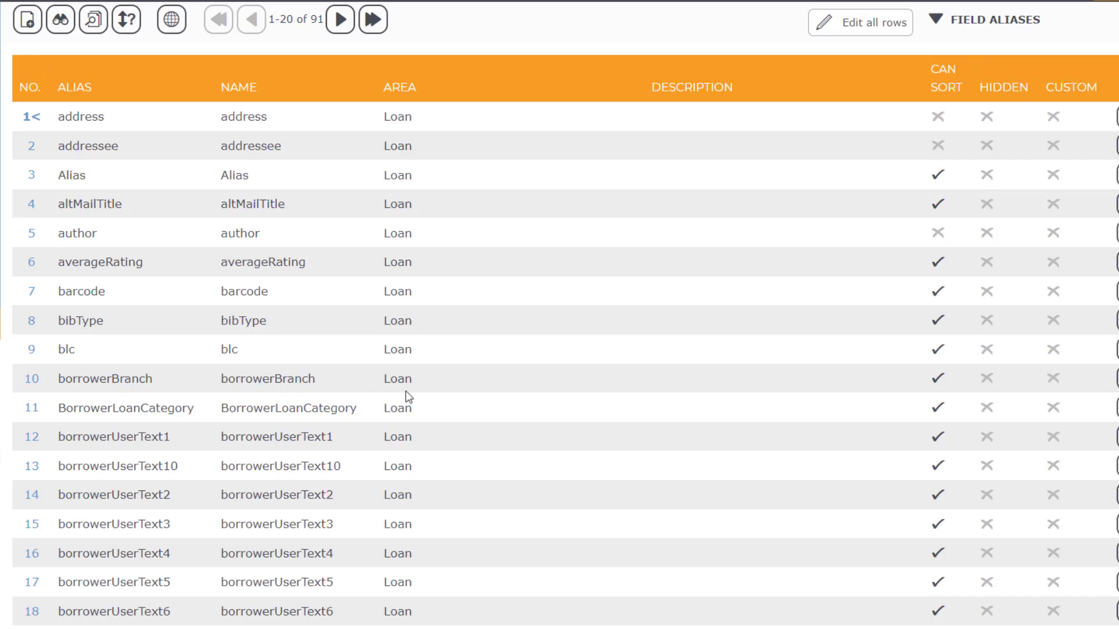